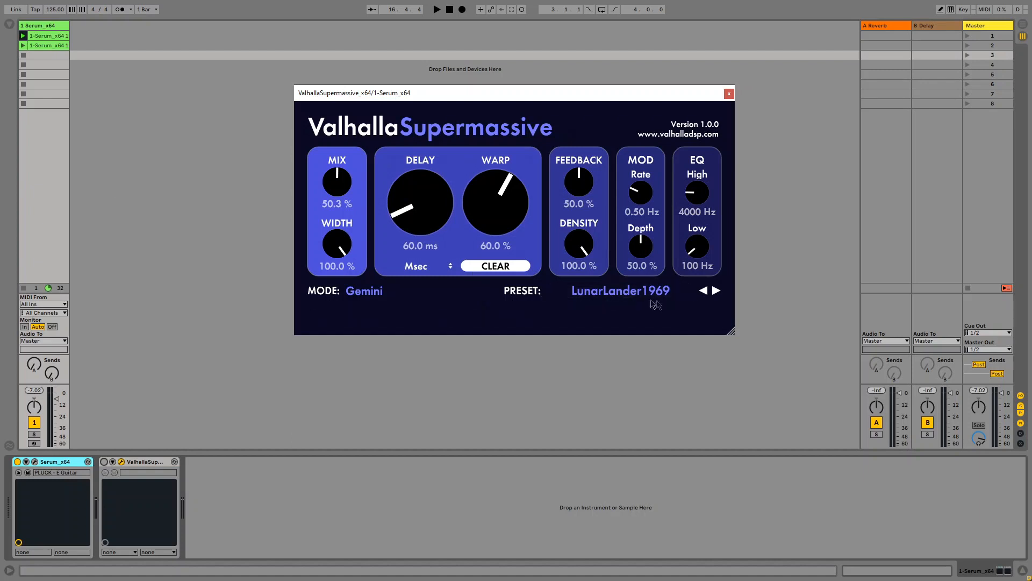
- Play the Serum pluck dry, switch on Valhalla Supermassive to hear it wet, and launch the second clip
{"action": "key", "text": "space"}
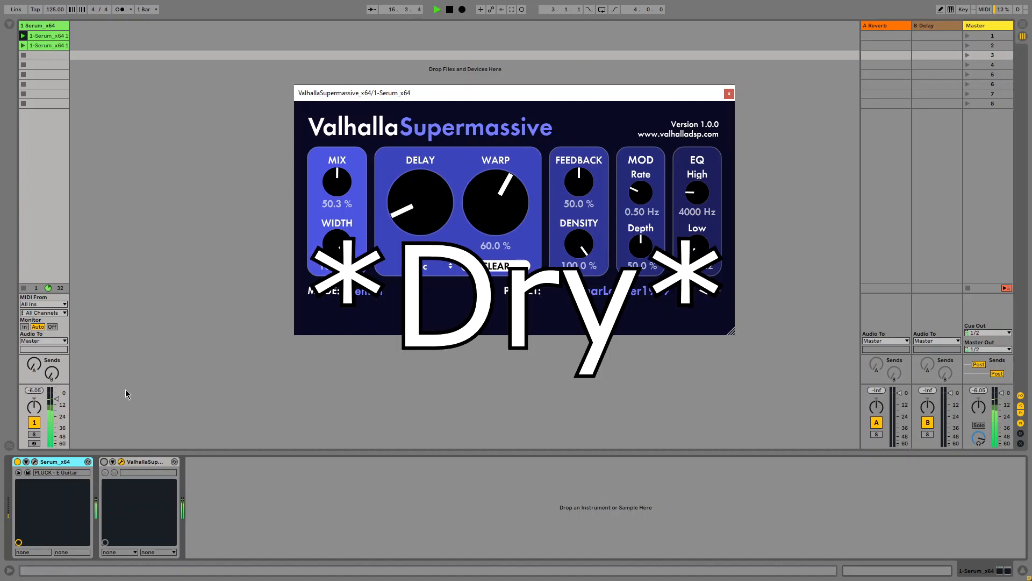
{"action": "left_click", "coordinate": [104, 463]}
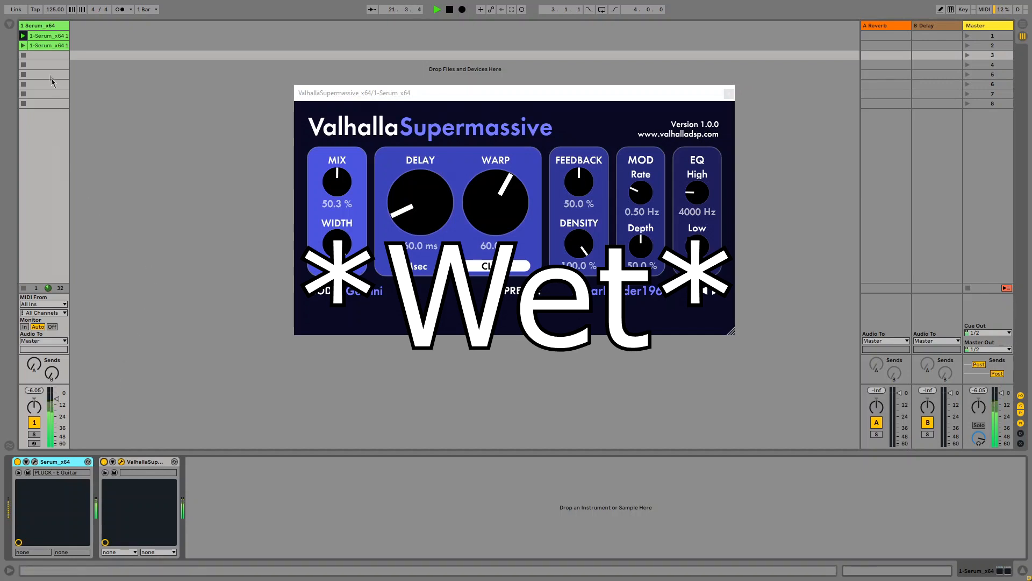
{"action": "left_click", "coordinate": [23, 46]}
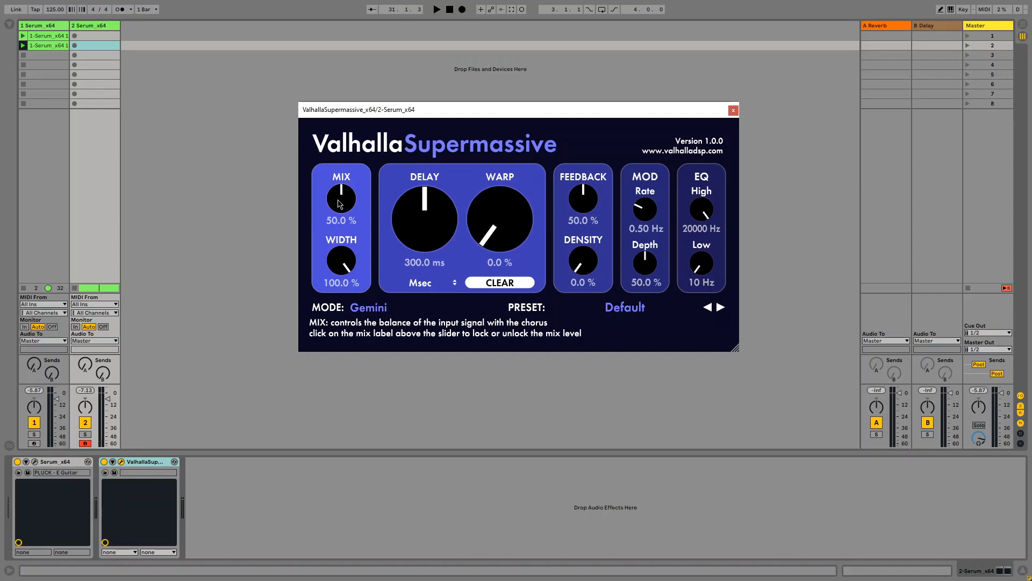
- Sweep Supermassive's MIX knob up to 100%, down to about 57%, then reset it to 50%
{"action": "left_click", "coordinate": [486, 60]}
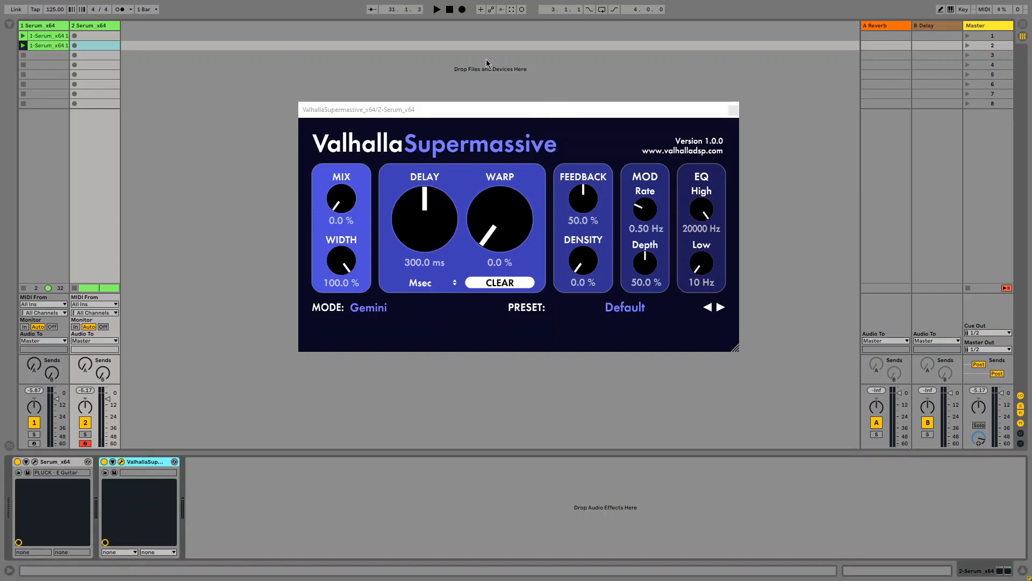
{"action": "left_click", "coordinate": [340, 200]}
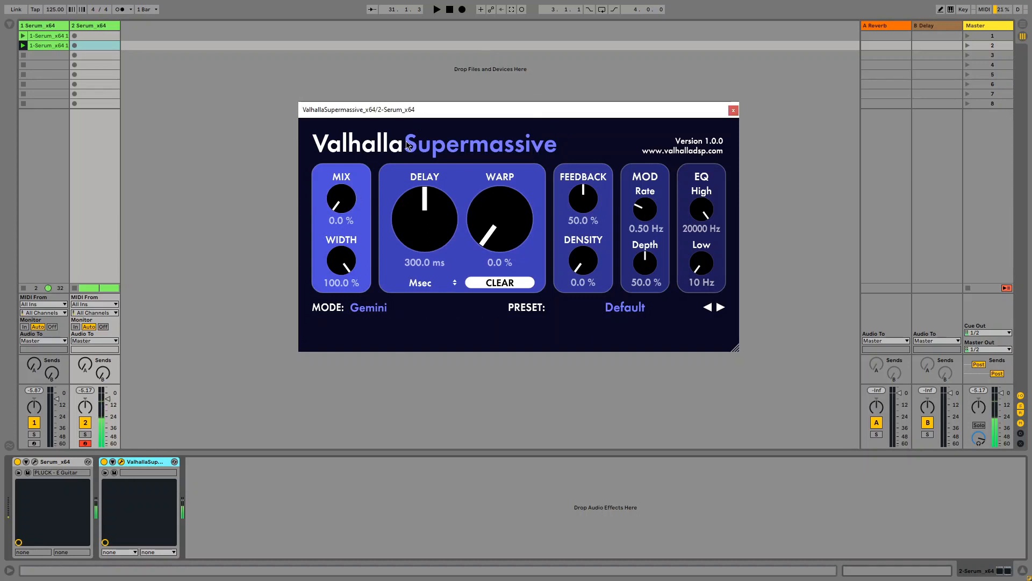
{"action": "left_click_drag", "start_coordinate": [342, 223], "coordinate": [373, 14]}
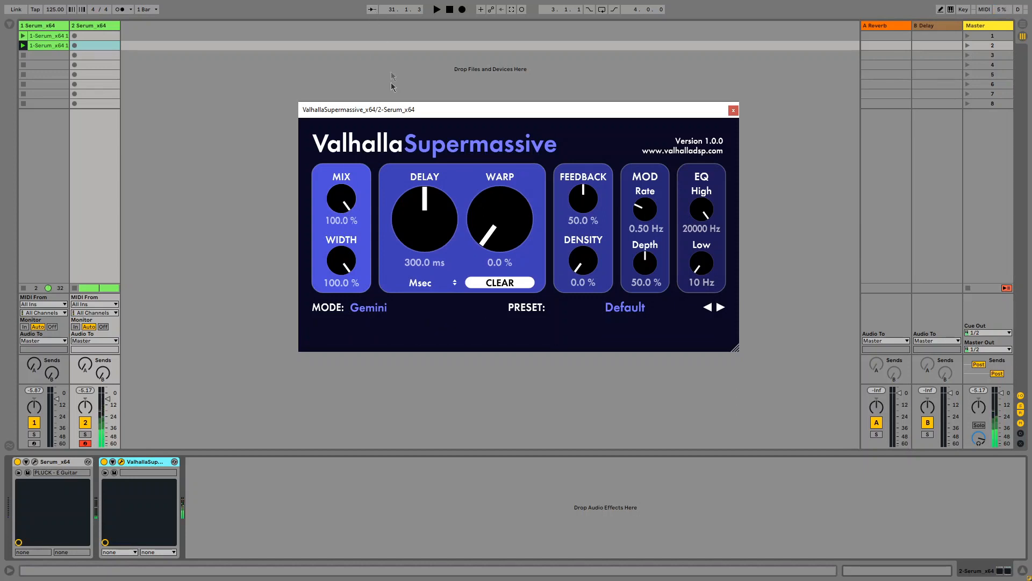
{"action": "left_click_drag", "start_coordinate": [332, 194], "coordinate": [332, 236]}
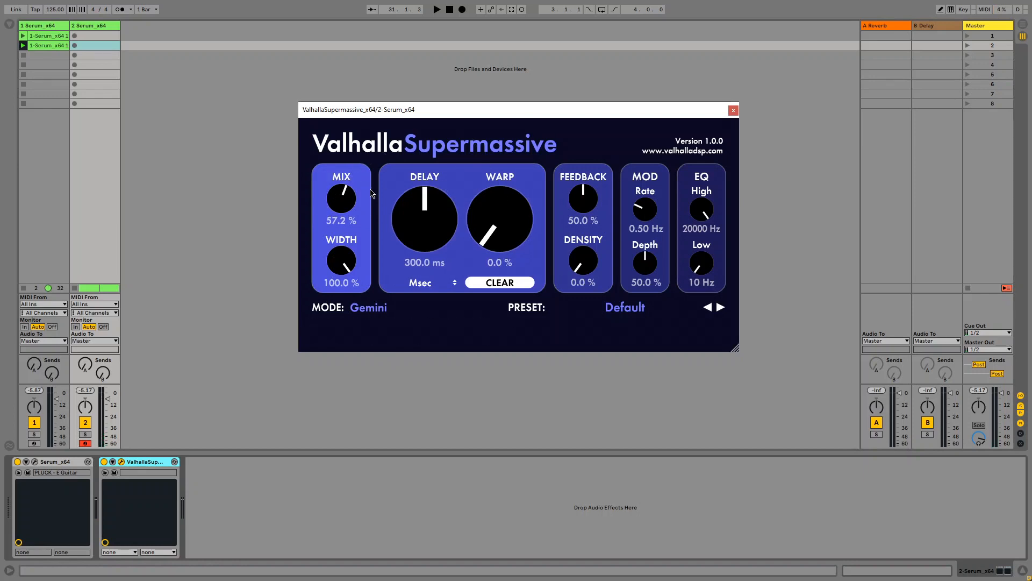
{"action": "double_click", "coordinate": [336, 197]}
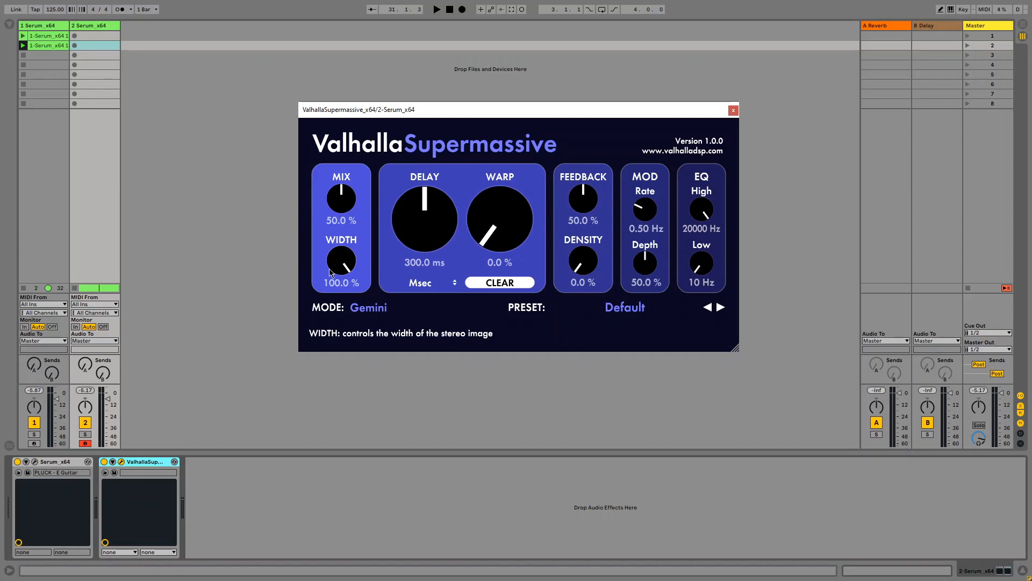
{"action": "left_click_drag", "start_coordinate": [330, 272], "coordinate": [289, 469]}
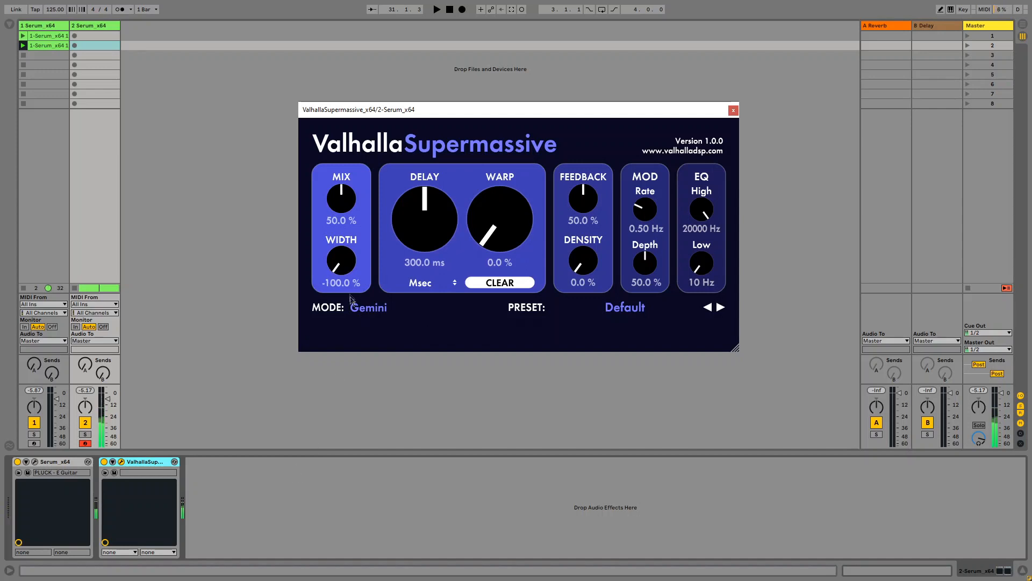
{"action": "left_click_drag", "start_coordinate": [353, 175], "coordinate": [389, 50]}
{"action": "mouse_move", "coordinate": [343, 263]}
{"action": "left_mouse_down"}
{"action": "mouse_move", "coordinate": [336, 378]}
{"action": "mouse_move", "coordinate": [346, 318]}
{"action": "mouse_move", "coordinate": [350, 510]}
{"action": "mouse_move", "coordinate": [363, 370]}
{"action": "mouse_move", "coordinate": [344, 271]}
{"action": "left_mouse_up"}
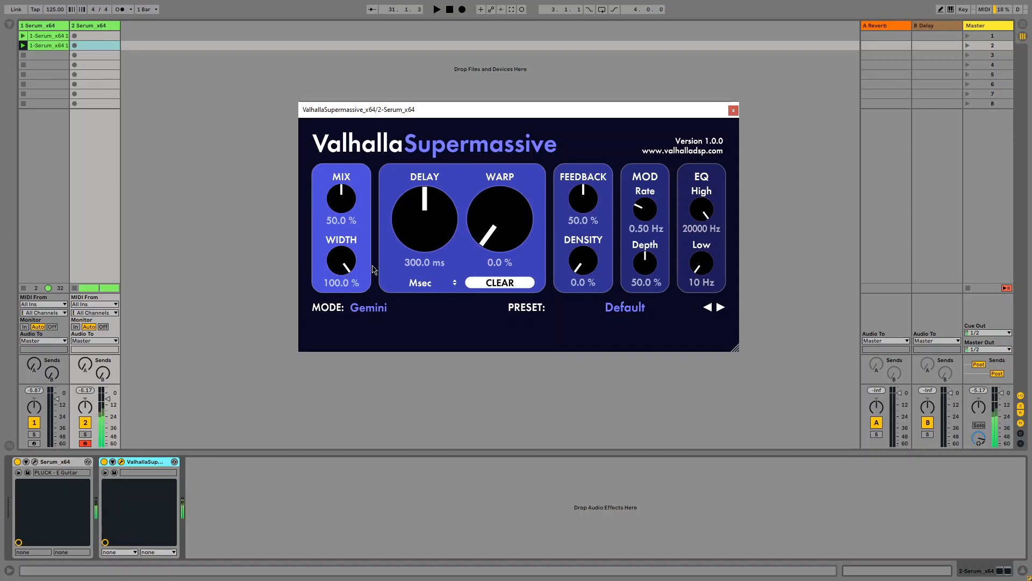
{"action": "left_click_drag", "start_coordinate": [351, 264], "coordinate": [364, 318]}
{"action": "left_click_drag", "start_coordinate": [359, 273], "coordinate": [351, 356]}
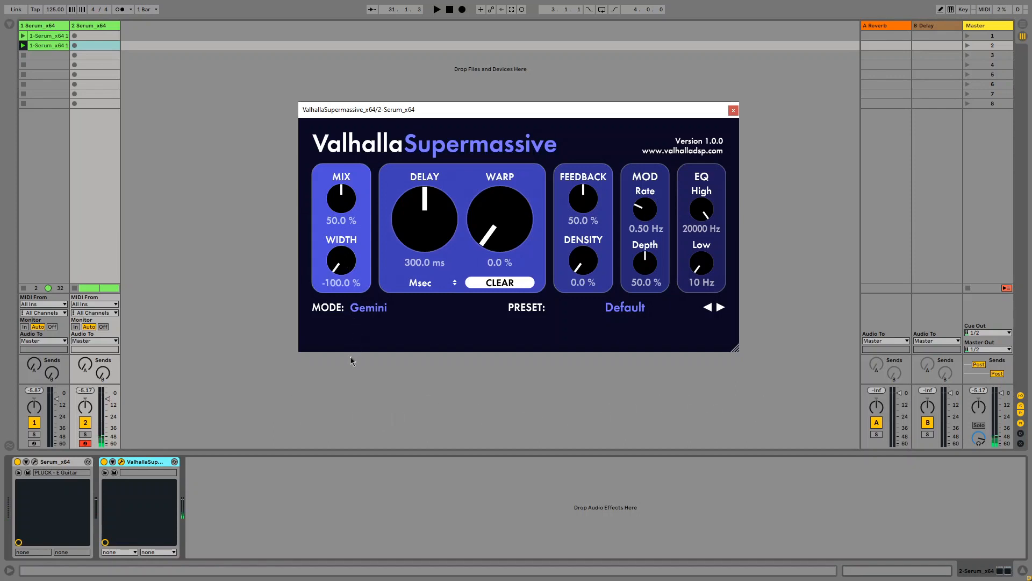
{"action": "left_click", "coordinate": [341, 269]}
{"action": "left_click_drag", "start_coordinate": [341, 269], "coordinate": [337, 296]}
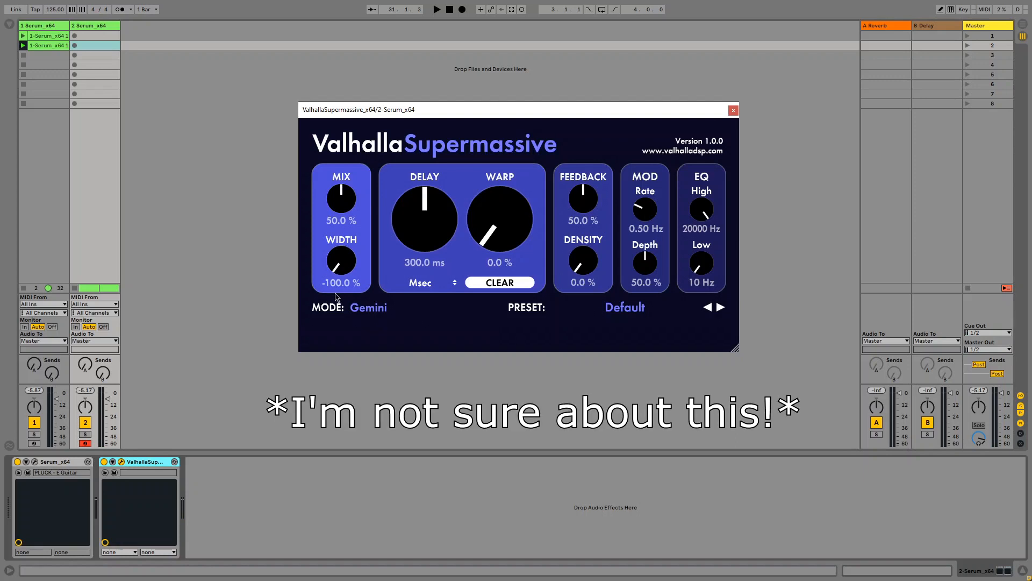
{"action": "double_click", "coordinate": [344, 264]}
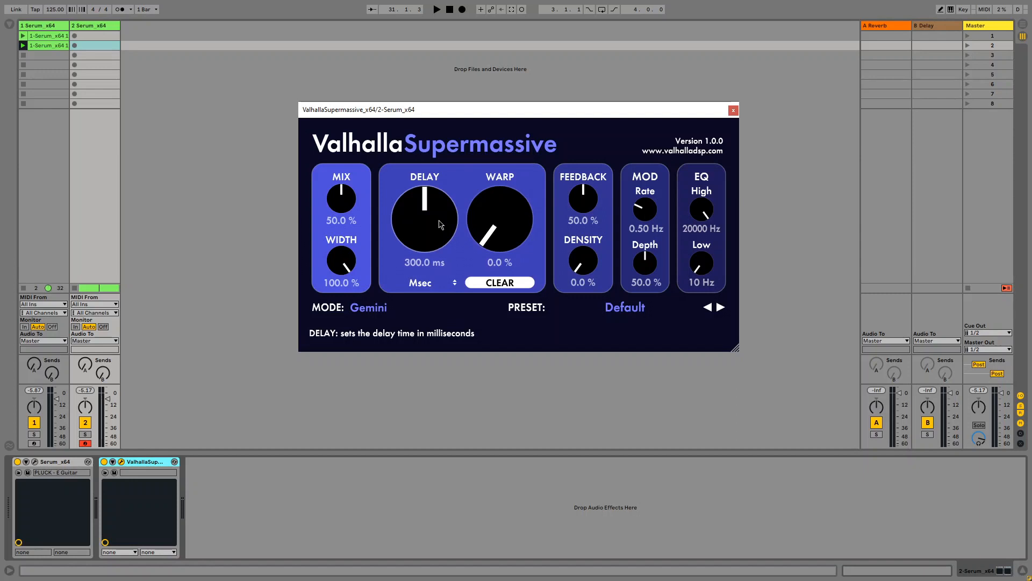
{"action": "left_click", "coordinate": [449, 283]}
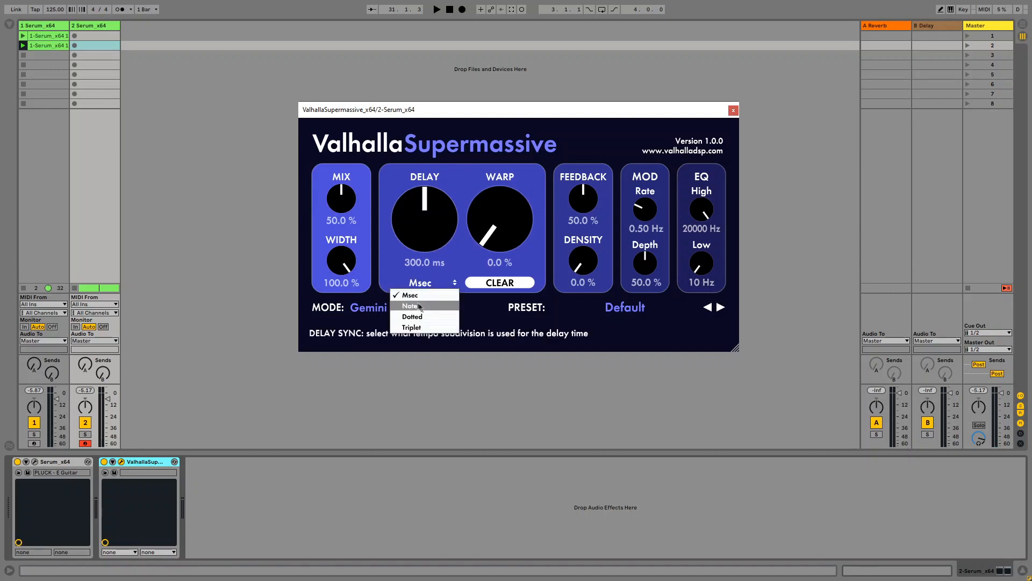
{"action": "left_click", "coordinate": [419, 306]}
{"action": "left_click", "coordinate": [425, 283]}
{"action": "left_click", "coordinate": [421, 316]}
{"action": "left_click", "coordinate": [433, 284]}
{"action": "left_click", "coordinate": [428, 326]}
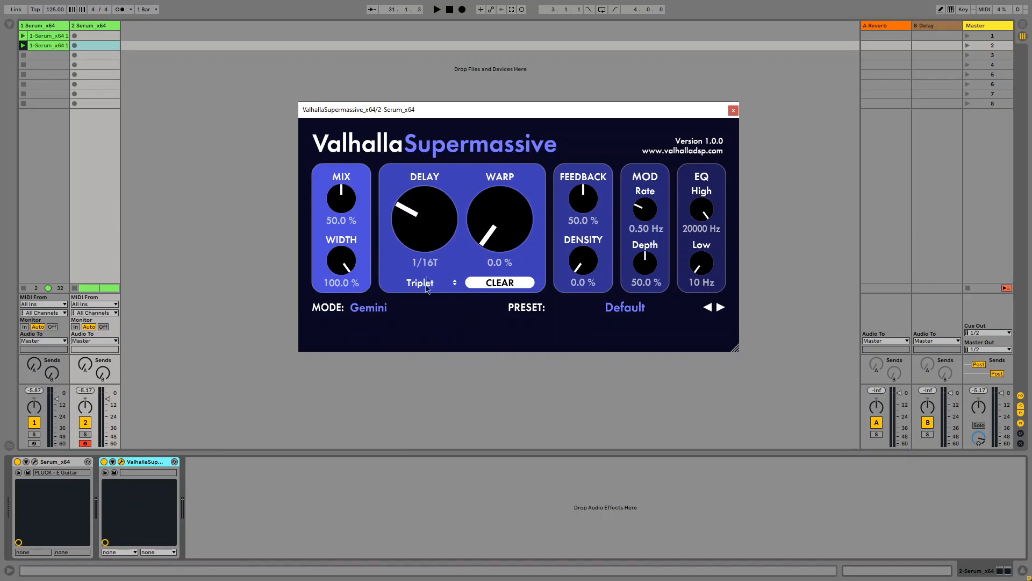
{"action": "double_click", "coordinate": [430, 244]}
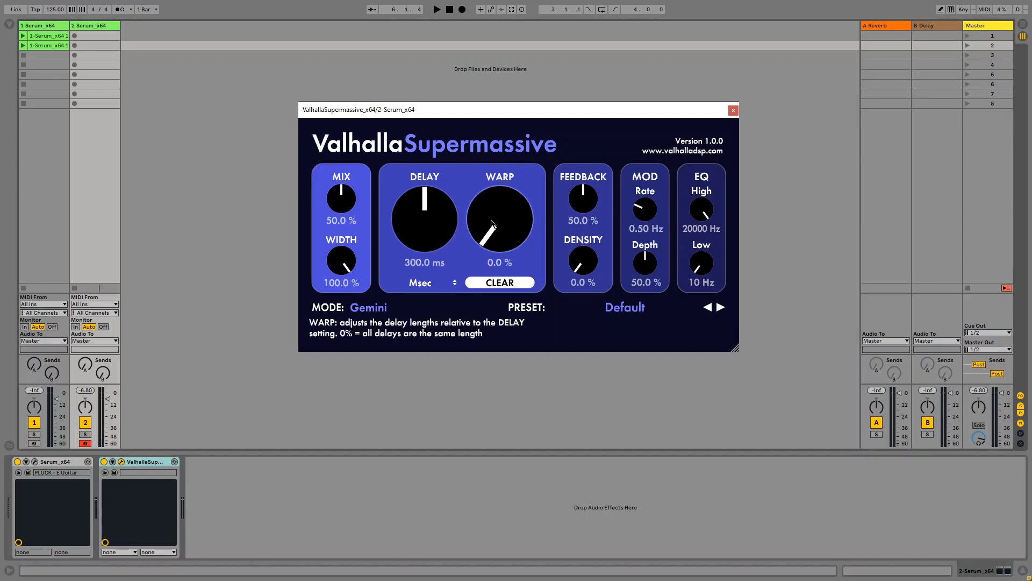
{"action": "left_click_drag", "start_coordinate": [491, 221], "coordinate": [503, 239]}
{"action": "left_click_drag", "start_coordinate": [508, 257], "coordinate": [502, 184]}
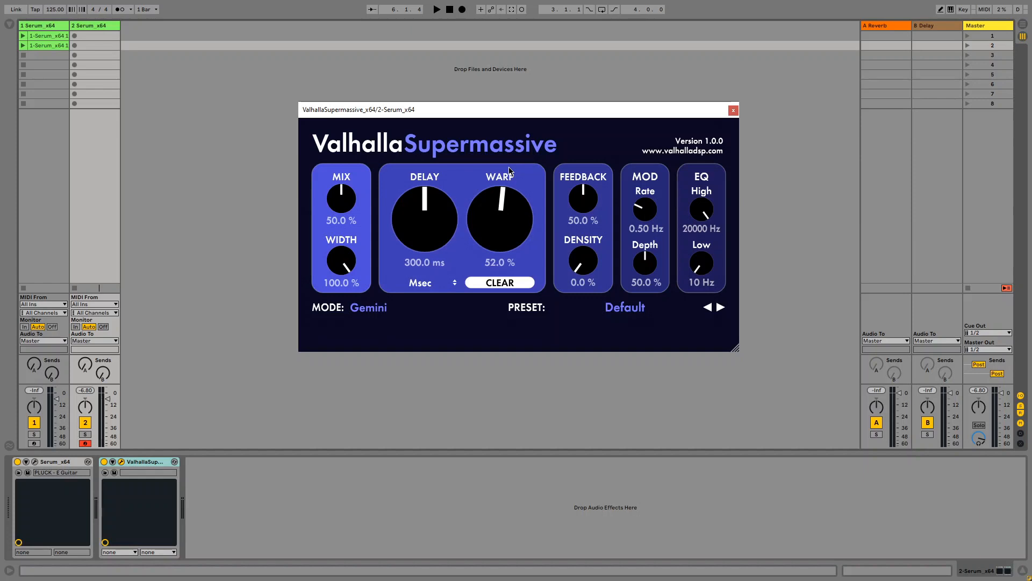
{"action": "left_click_drag", "start_coordinate": [495, 231], "coordinate": [498, 256]}
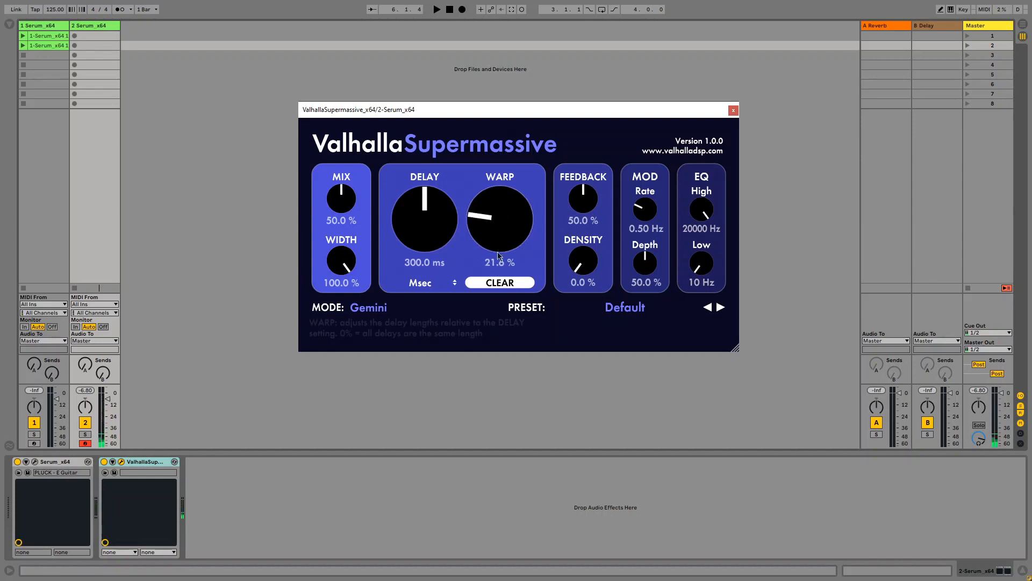
{"action": "double_click", "coordinate": [501, 238]}
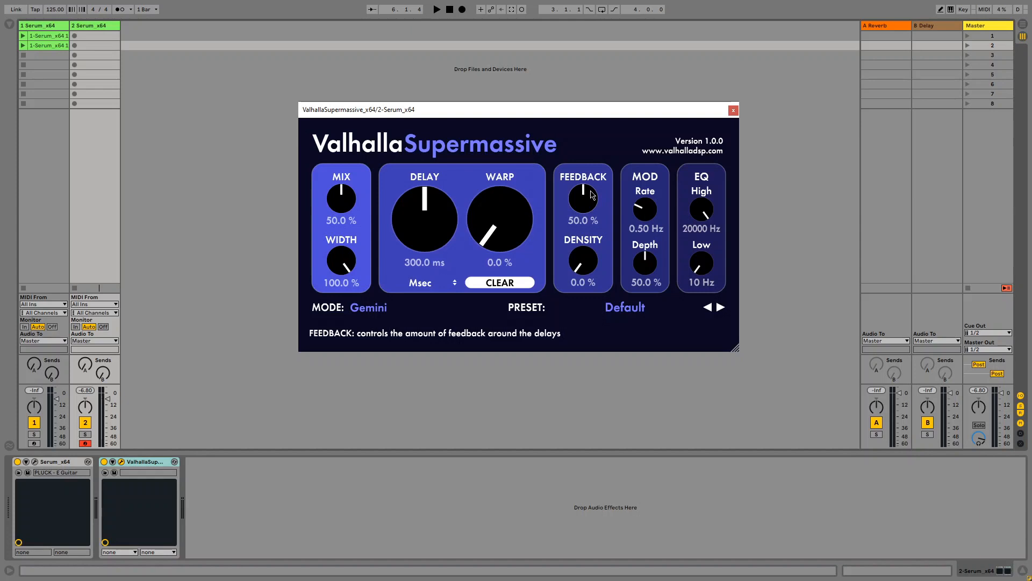
{"action": "left_click_drag", "start_coordinate": [593, 200], "coordinate": [593, 134]}
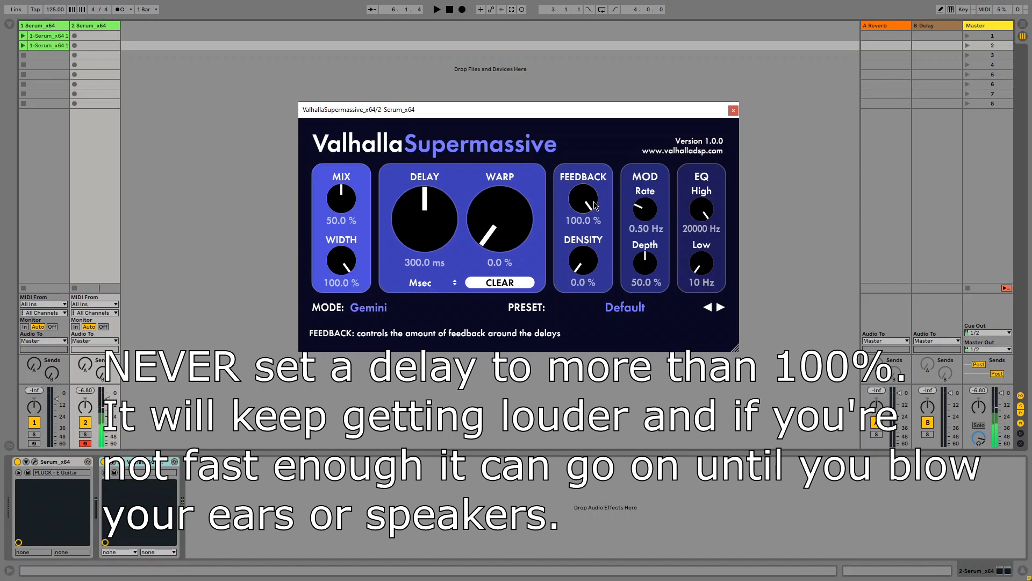
{"action": "left_click_drag", "start_coordinate": [594, 204], "coordinate": [586, 389]}
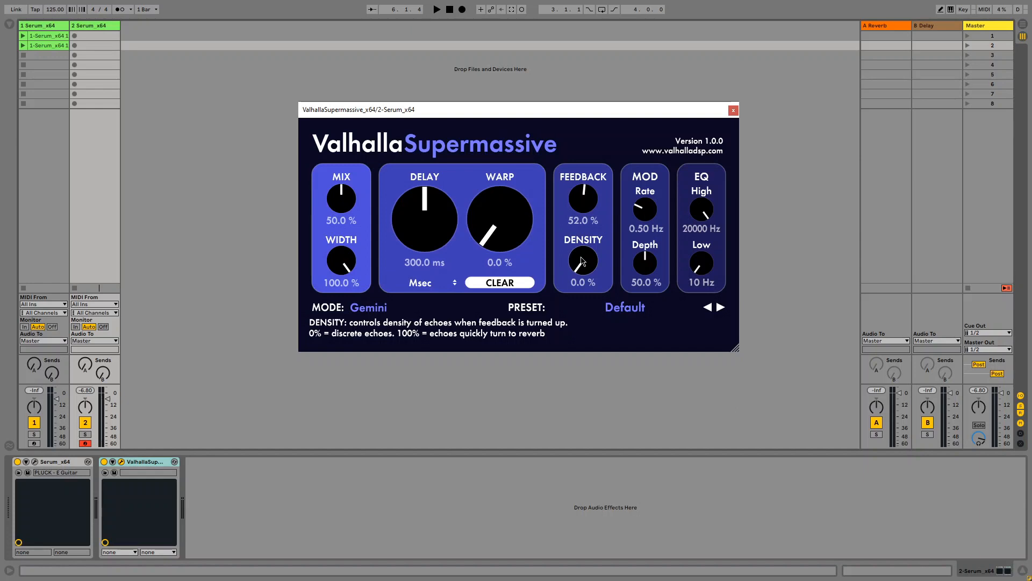
{"action": "left_click_drag", "start_coordinate": [584, 200], "coordinate": [592, 186]}
{"action": "left_click_drag", "start_coordinate": [591, 177], "coordinate": [591, 175]}
{"action": "left_click_drag", "start_coordinate": [584, 272], "coordinate": [594, 258]}
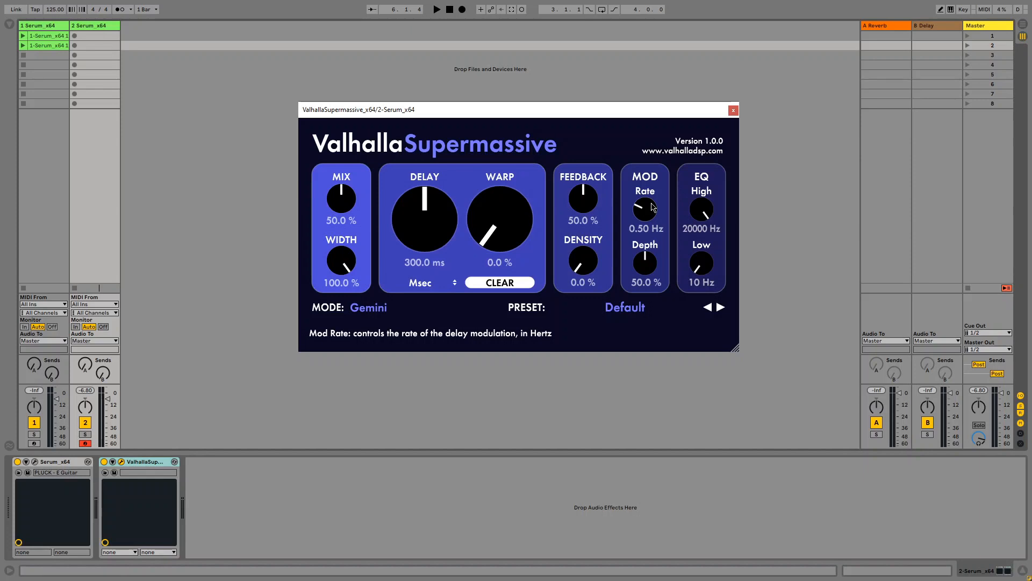
{"action": "left_click_drag", "start_coordinate": [652, 207], "coordinate": [661, 101]}
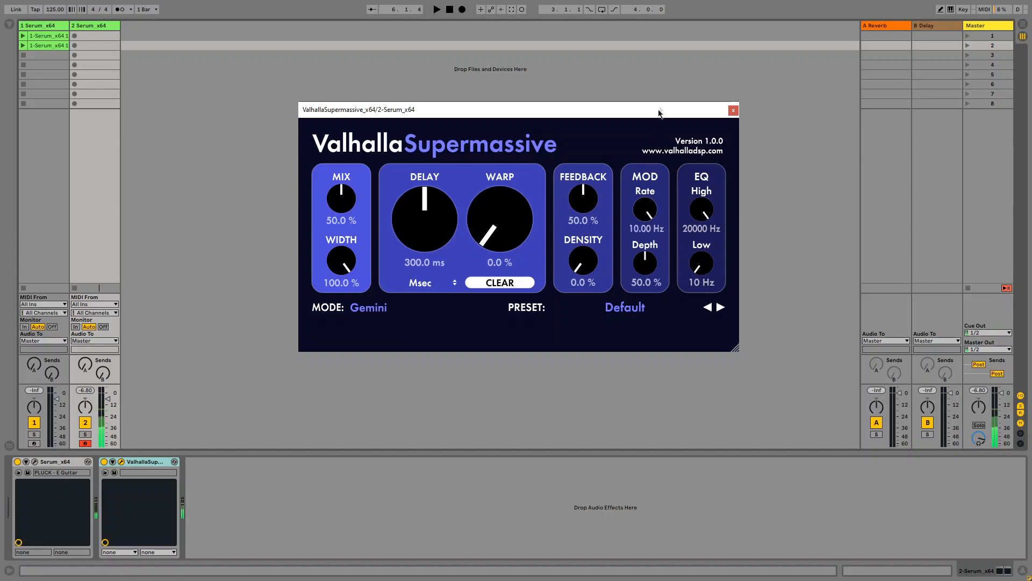
{"action": "left_click_drag", "start_coordinate": [645, 209], "coordinate": [651, 395]}
{"action": "double_click", "coordinate": [645, 209]}
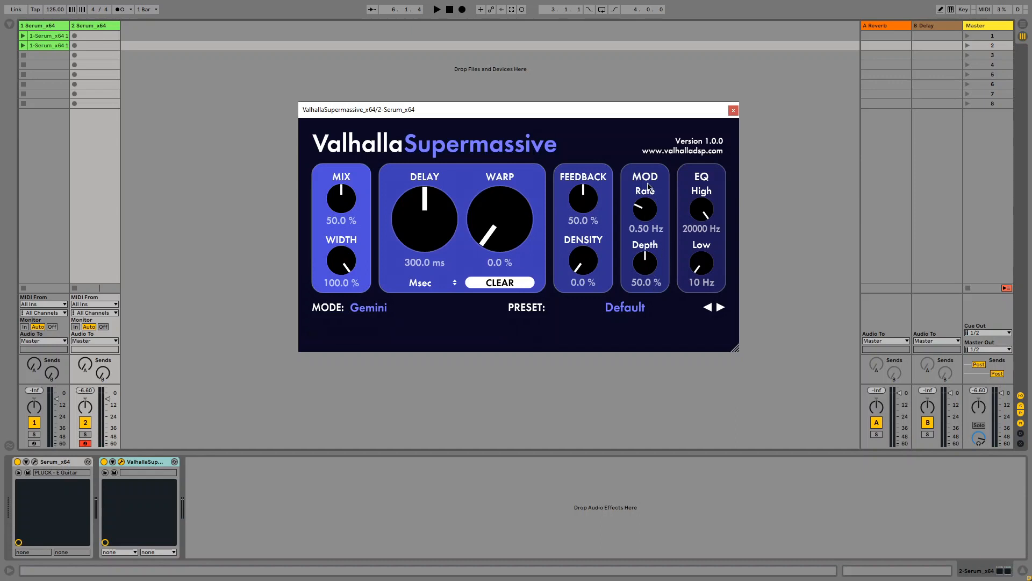
{"action": "left_click_drag", "start_coordinate": [652, 228], "coordinate": [662, 85]}
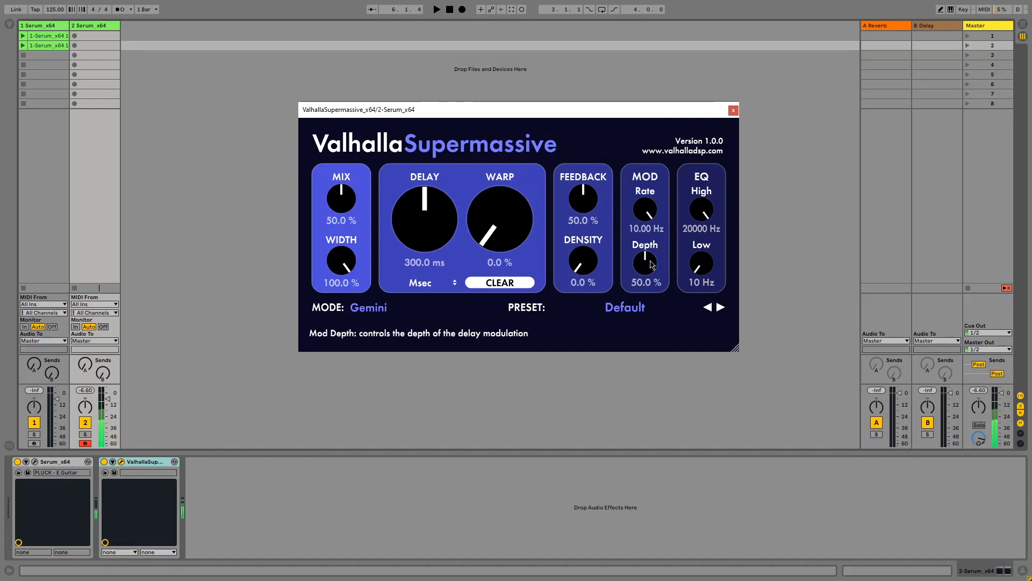
{"action": "left_click_drag", "start_coordinate": [649, 262], "coordinate": [652, 380]}
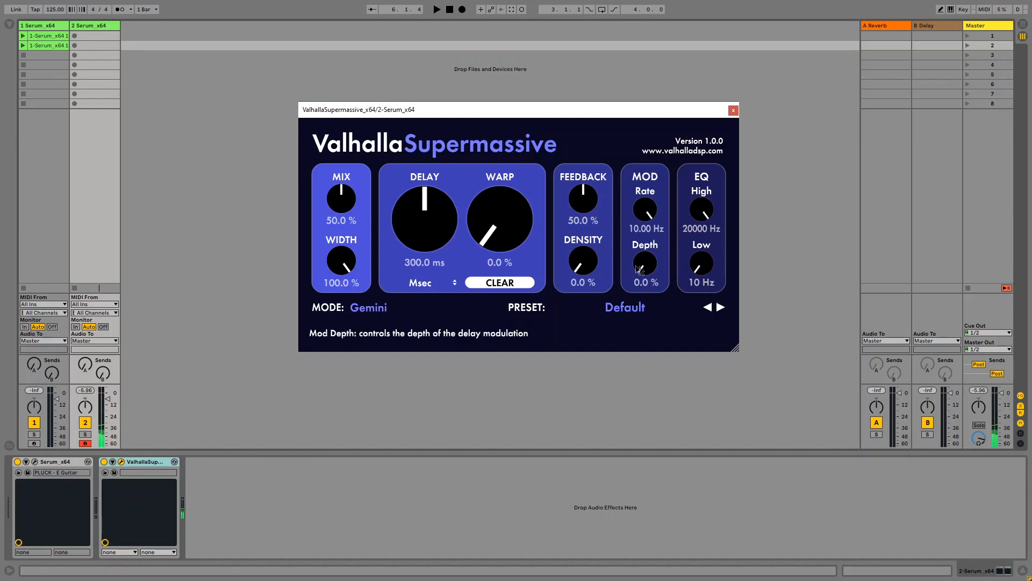
{"action": "left_click_drag", "start_coordinate": [648, 267], "coordinate": [637, 95]}
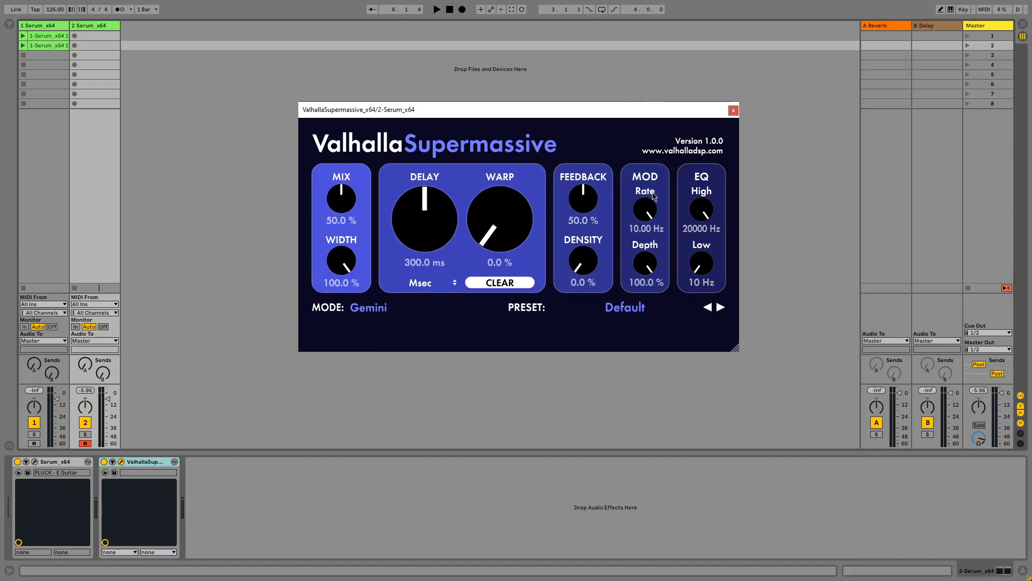
{"action": "double_click", "coordinate": [653, 263]}
{"action": "left_click_drag", "start_coordinate": [650, 268], "coordinate": [653, 173]}
- Search the browser for 'eq' and add EQ Eight to the second Serum track
{"action": "key", "text": "ctrl+alt+b"}
{"action": "key", "text": "ctrl+f"}
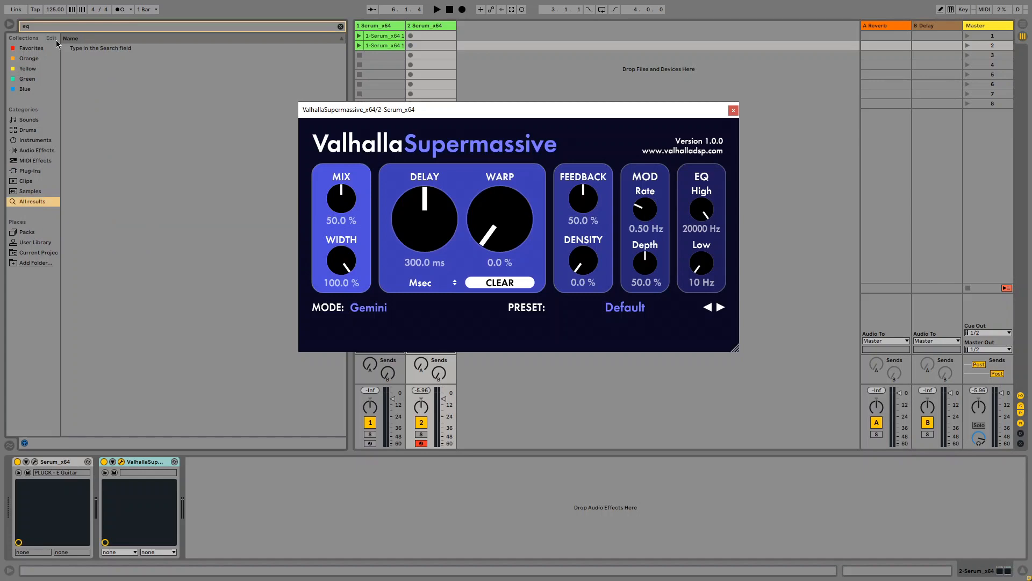
{"action": "type", "text": "eq"}
{"action": "double_click", "coordinate": [88, 57]}
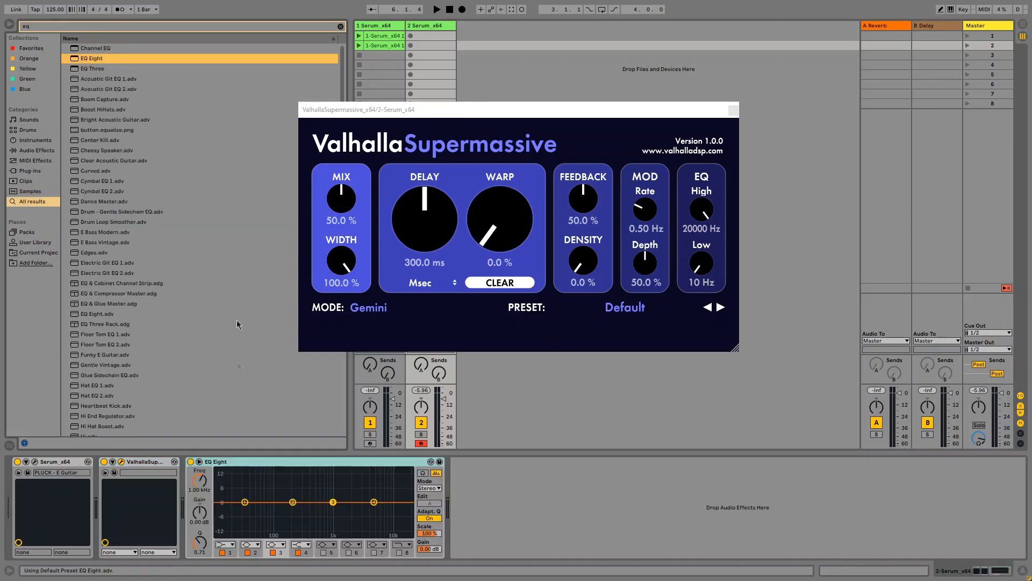
- Turn off EQ bands 2, 3 and 4 and enable band 8 to roll off the highs
{"action": "left_click", "coordinate": [248, 552]}
{"action": "left_click", "coordinate": [273, 552]}
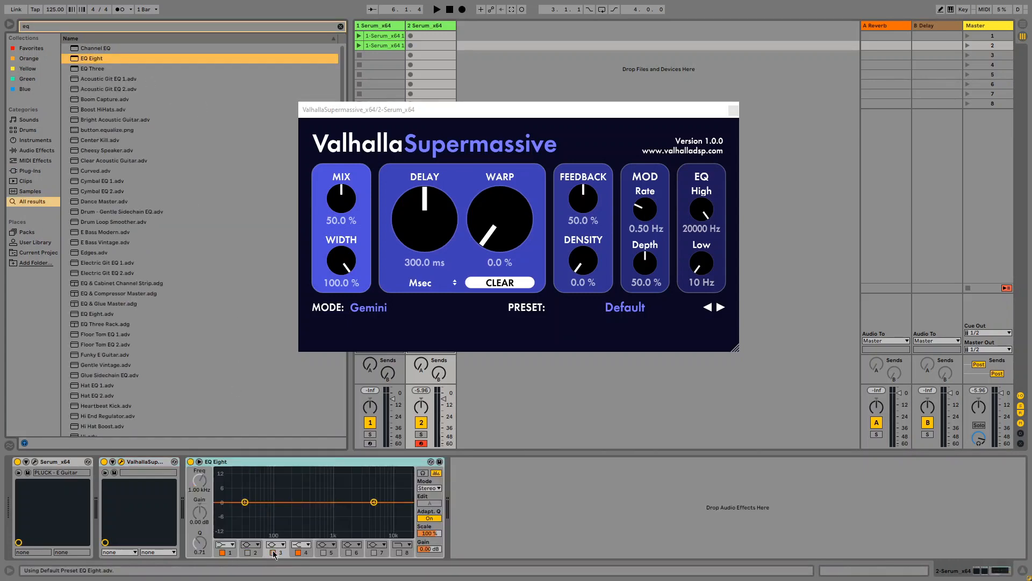
{"action": "left_click", "coordinate": [298, 552]}
{"action": "left_click", "coordinate": [399, 552]}
- Make EQ band 1 a steep low-cut filter at about 40.7 Hz
{"action": "left_click", "coordinate": [224, 544]}
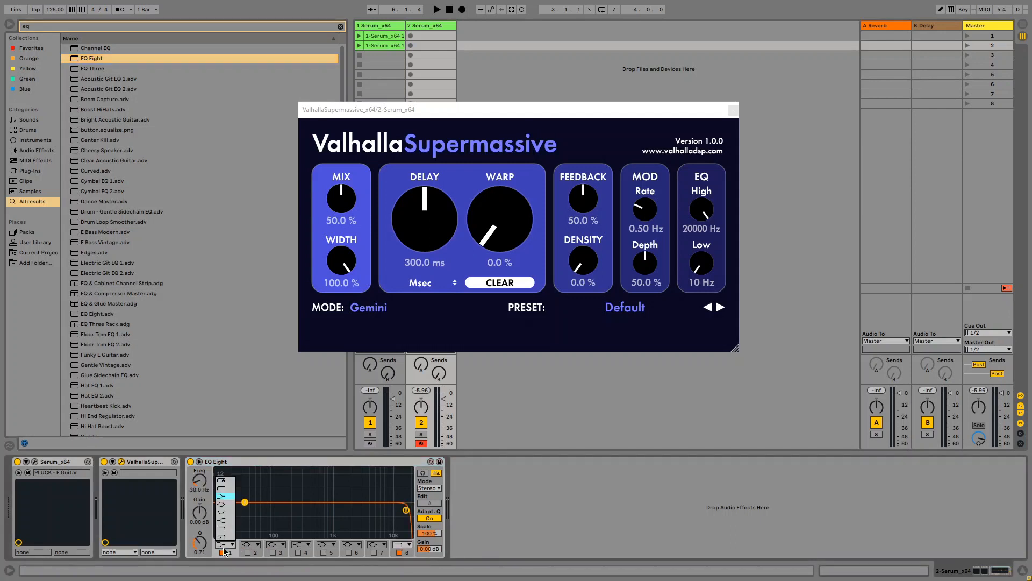
{"action": "left_click", "coordinate": [225, 494]}
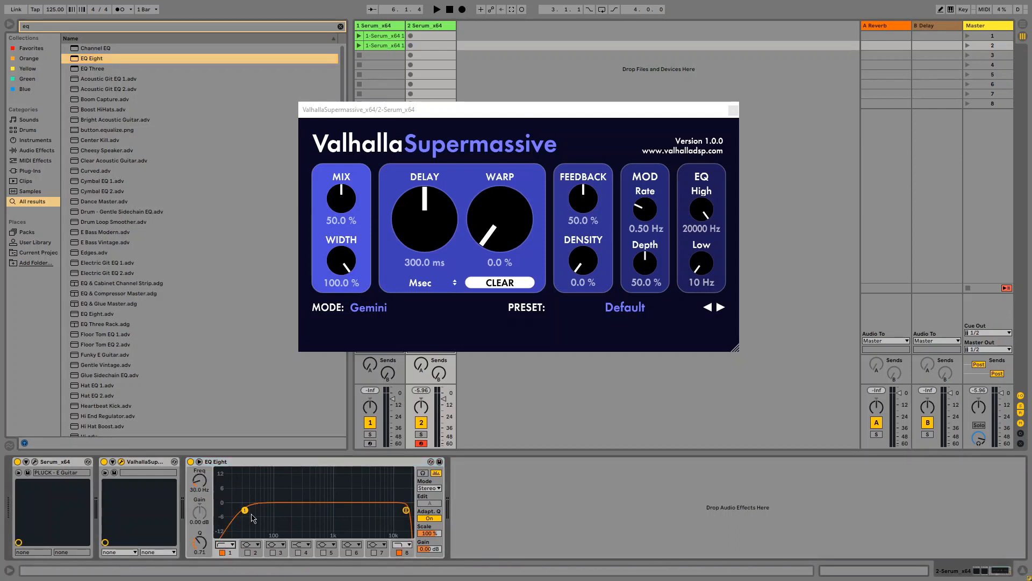
{"action": "left_click", "coordinate": [226, 544]}
{"action": "left_click", "coordinate": [228, 488]}
{"action": "left_click_drag", "start_coordinate": [202, 484], "coordinate": [201, 511]}
{"action": "left_click", "coordinate": [703, 270]}
- Delete the EQ Eight from the chain, leaving Serum and Supermassive
{"action": "left_click", "coordinate": [406, 509]}
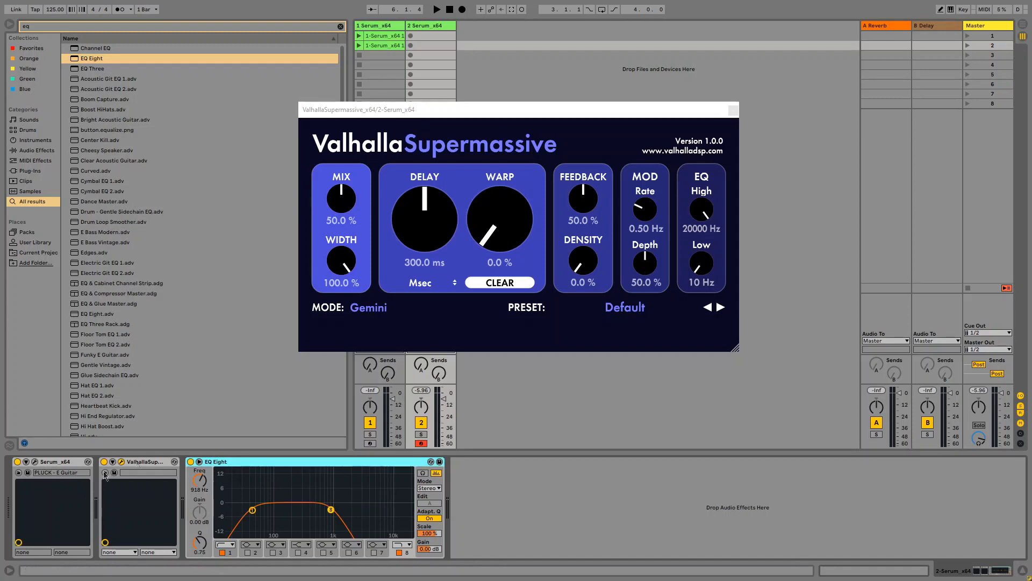
{"action": "key", "text": "Delete"}
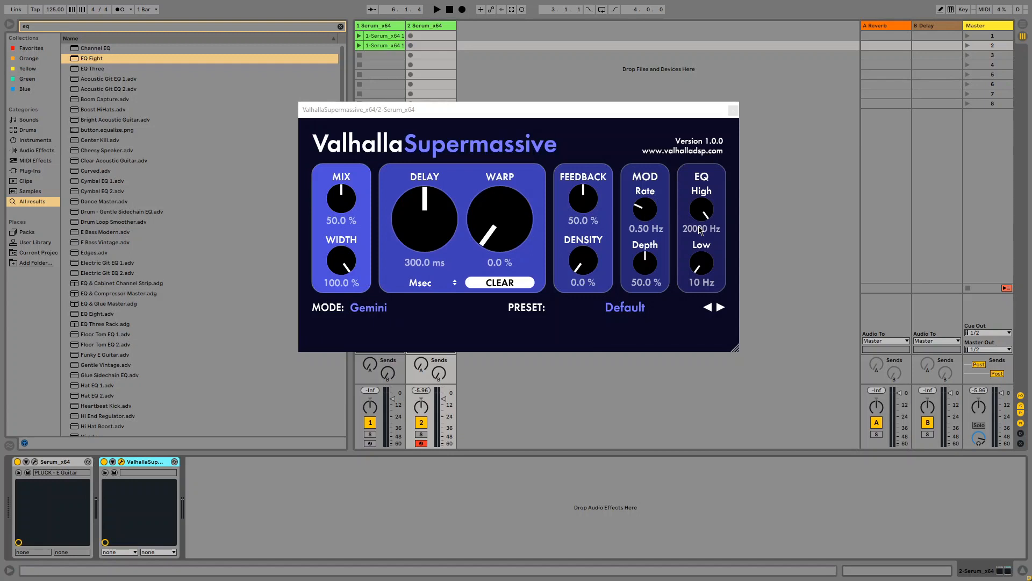
{"action": "left_click", "coordinate": [380, 312]}
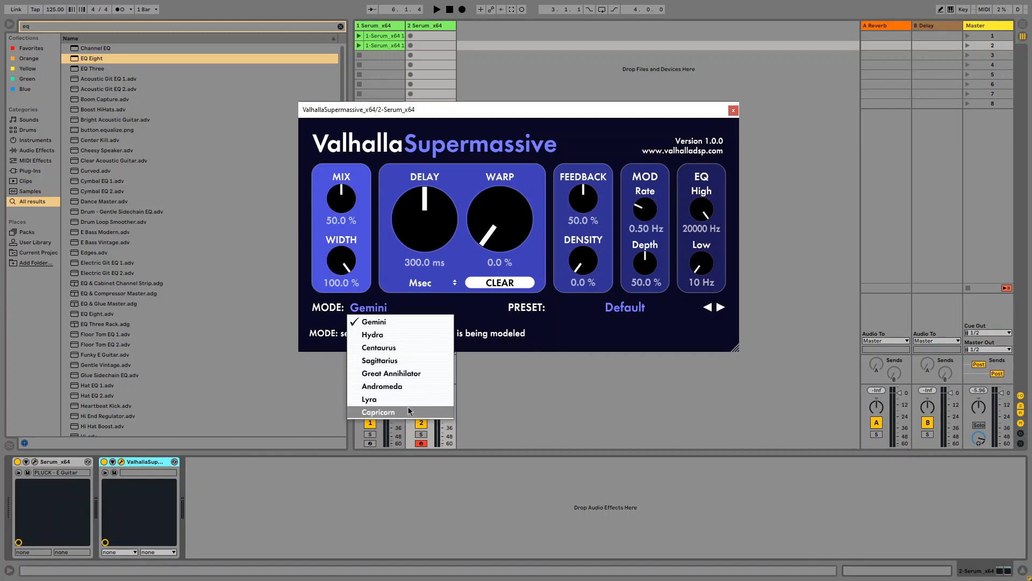
- Switch Supermassive from Gemini to Hydra mode and clear the delay buffers
{"action": "left_click", "coordinate": [379, 317]}
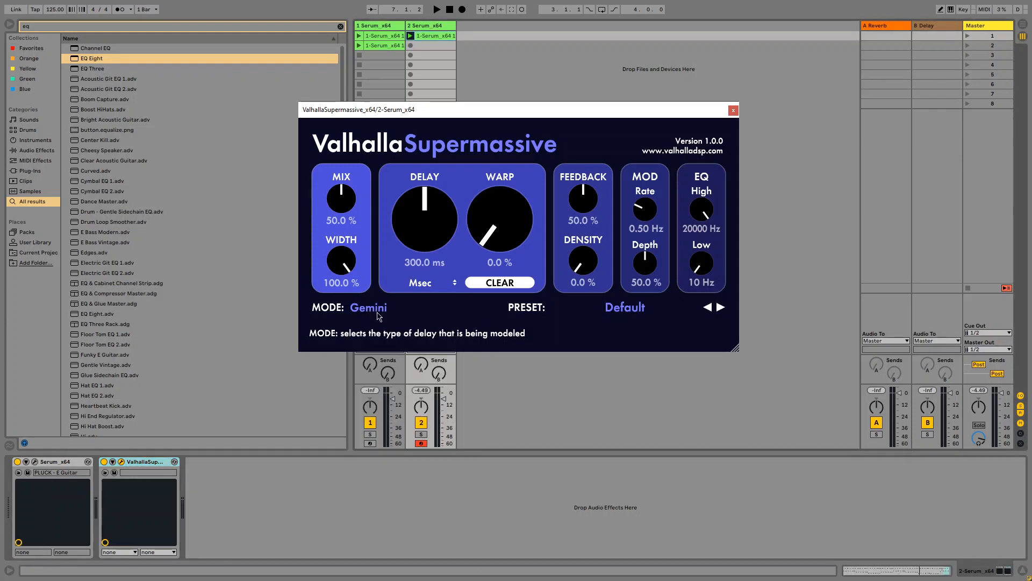
{"action": "left_click", "coordinate": [379, 316]}
{"action": "left_click", "coordinate": [379, 316]}
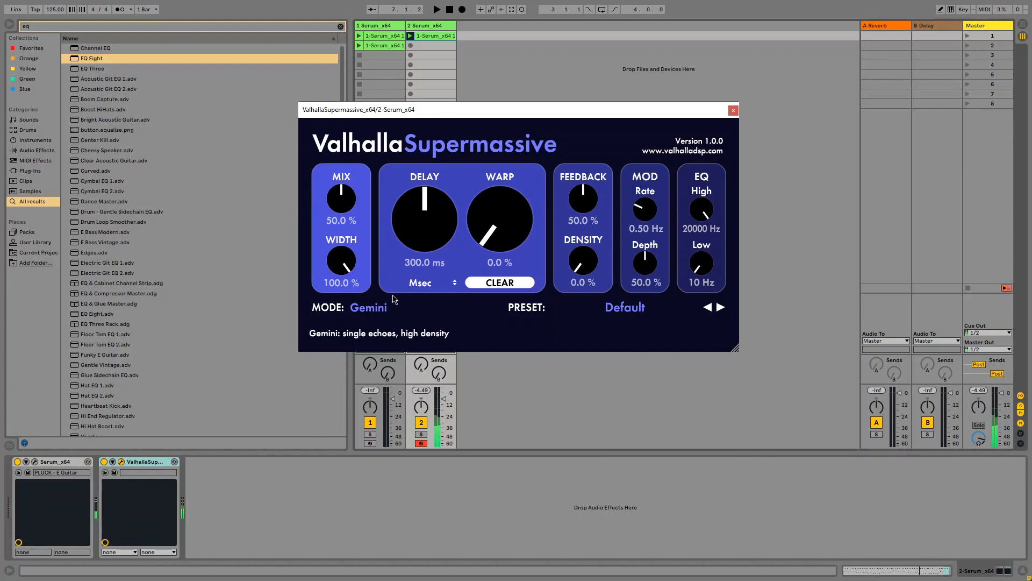
{"action": "left_click", "coordinate": [376, 312]}
{"action": "left_click", "coordinate": [377, 337]}
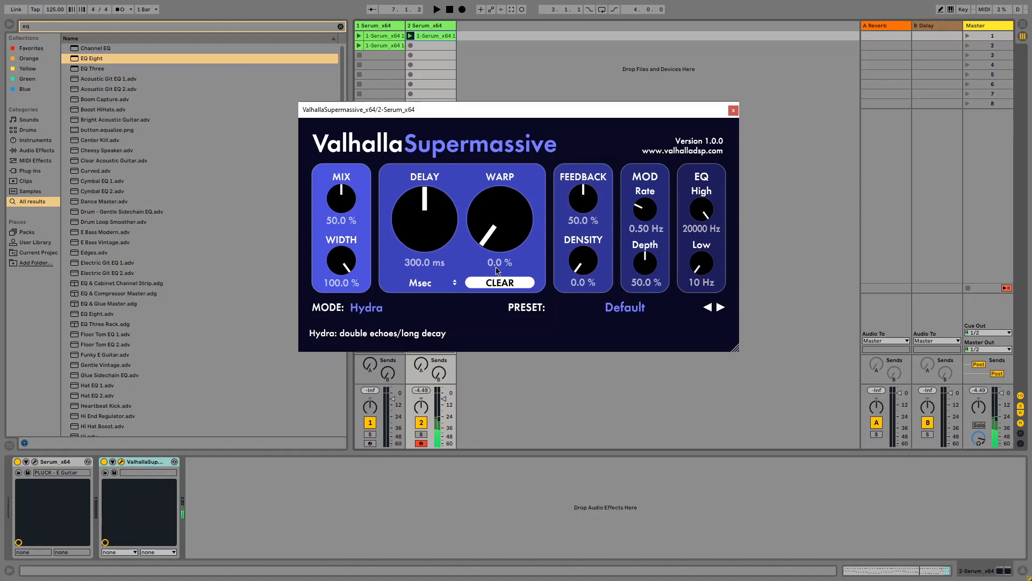
{"action": "left_click", "coordinate": [494, 284]}
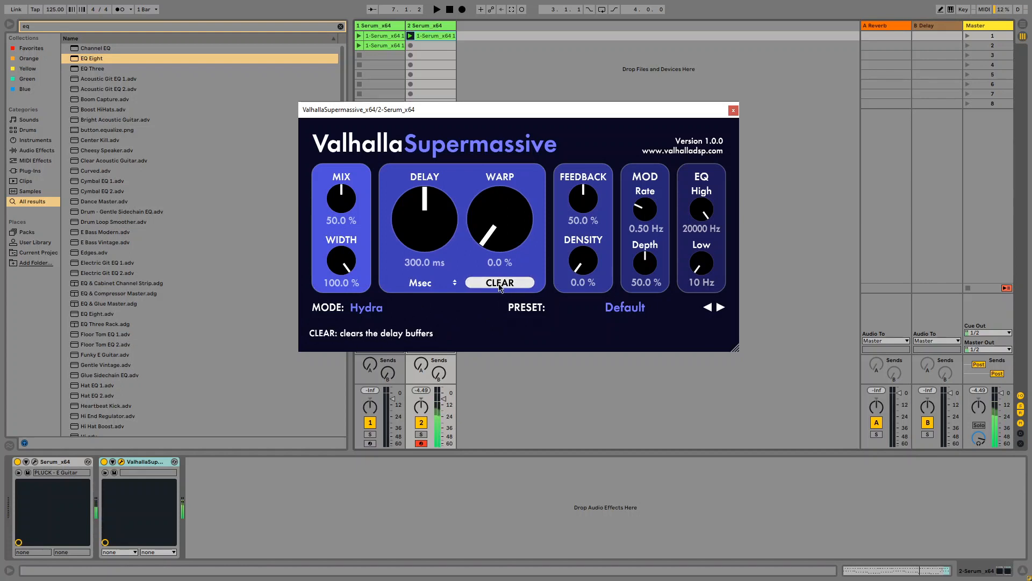
- Audition Centaurus mode, then set Supermassive to Sagittarius mode
{"action": "left_click", "coordinate": [376, 309]}
{"action": "left_click", "coordinate": [376, 347]}
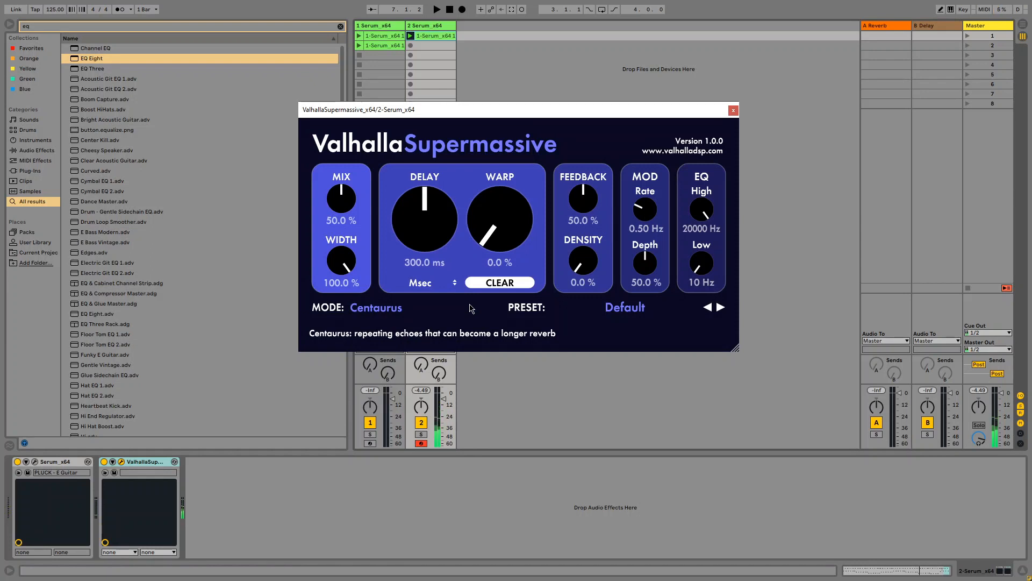
{"action": "left_click", "coordinate": [376, 307]}
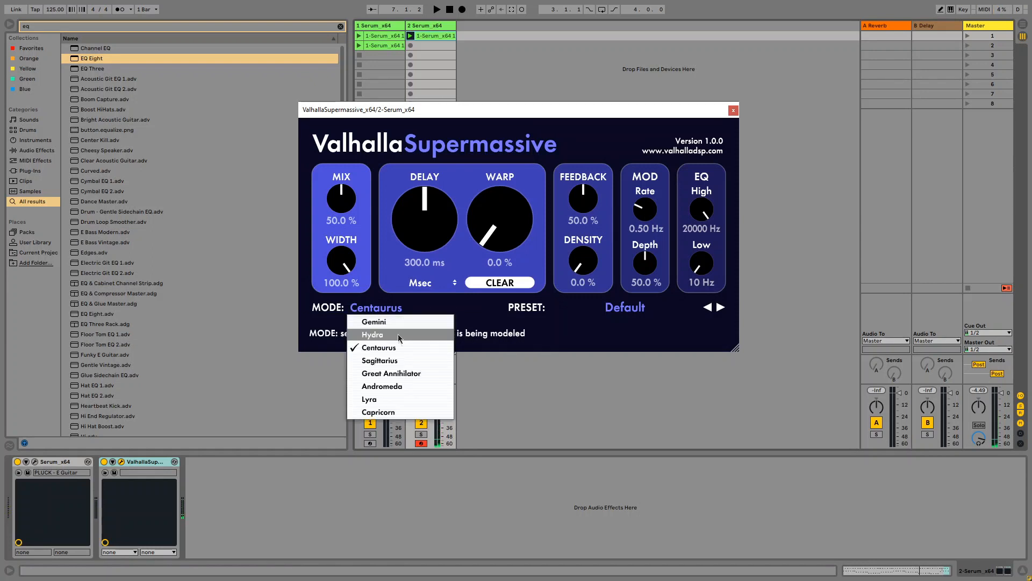
{"action": "left_click", "coordinate": [393, 365]}
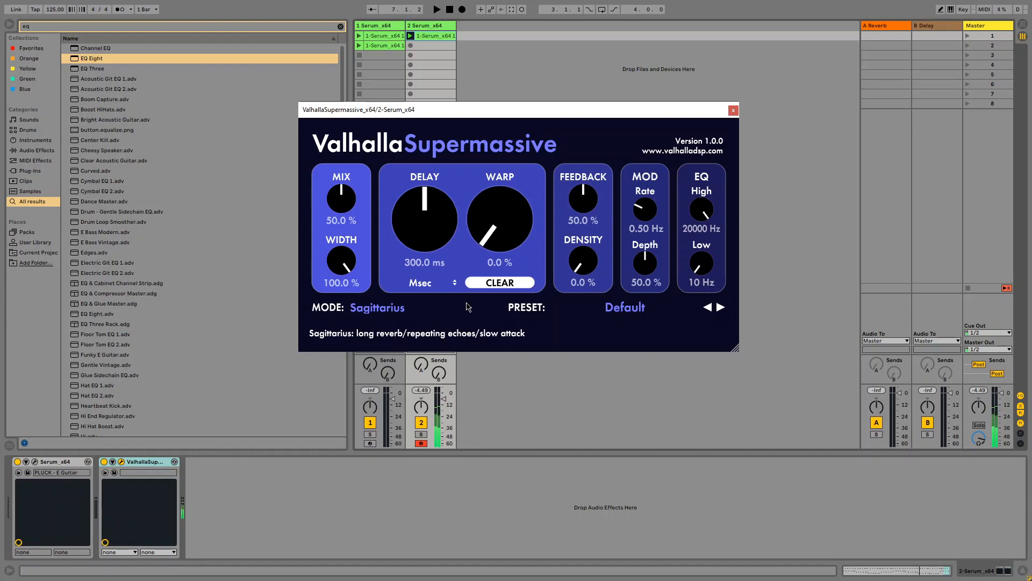
{"action": "left_click", "coordinate": [402, 308]}
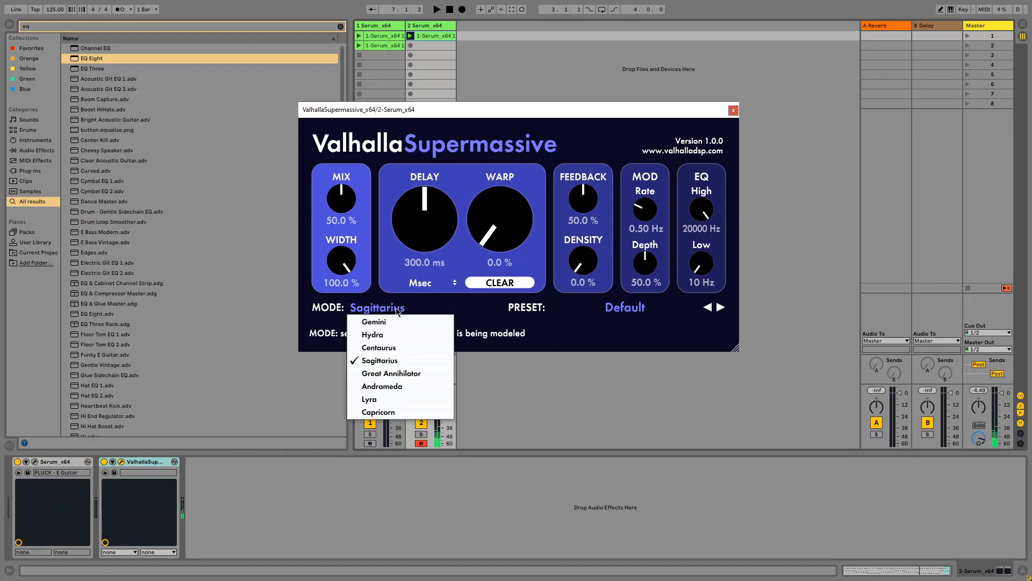
- Audition Great Annihilator mode, then switch Supermassive to Andromeda
{"action": "left_click", "coordinate": [396, 371]}
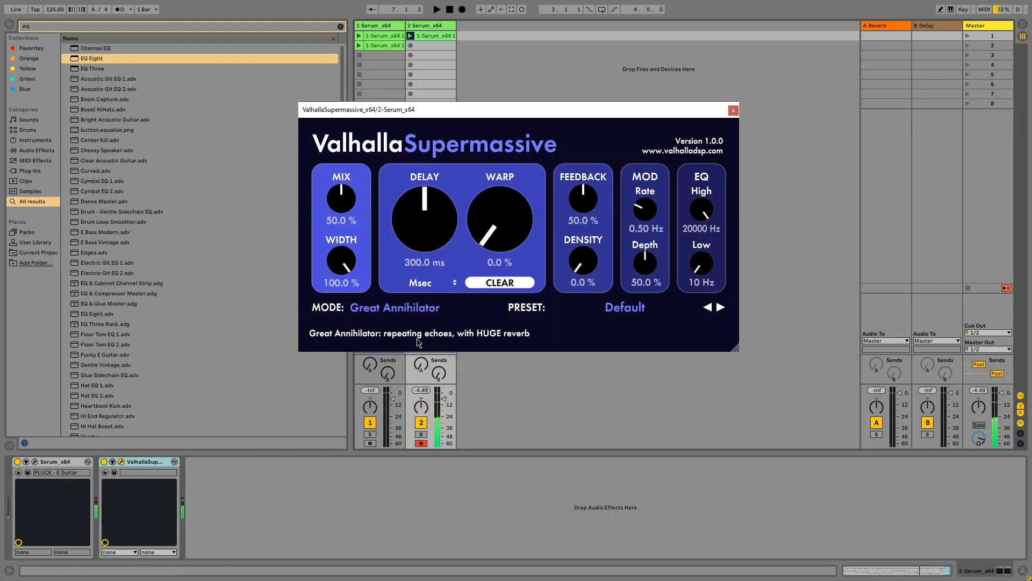
{"action": "left_click", "coordinate": [430, 312]}
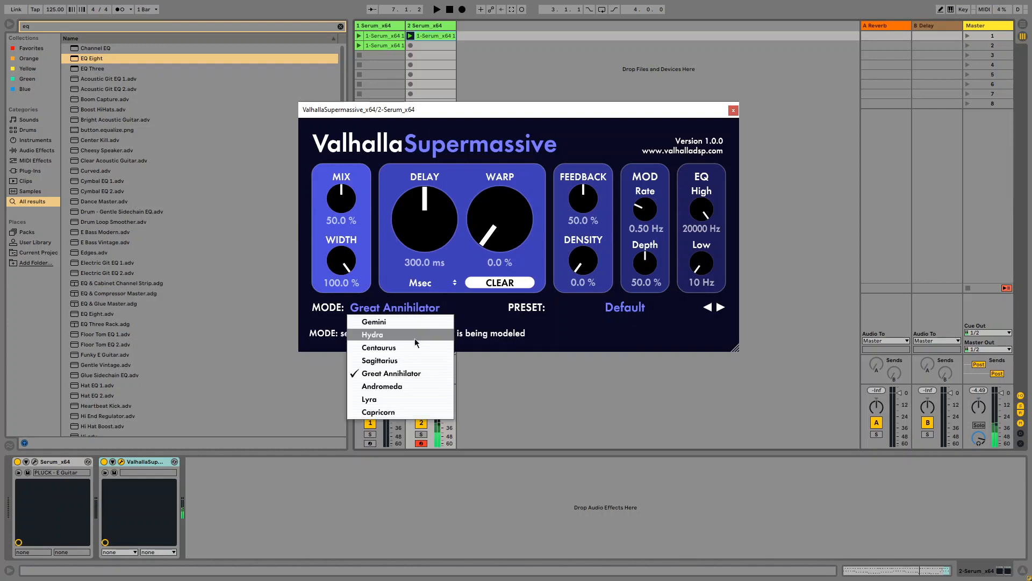
{"action": "left_click", "coordinate": [420, 370]}
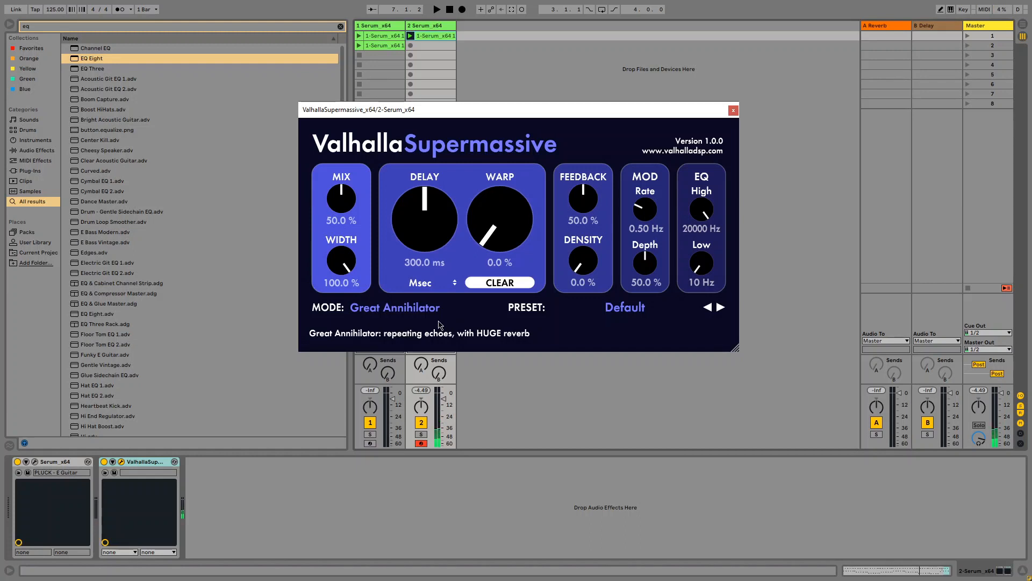
{"action": "left_click", "coordinate": [400, 309]}
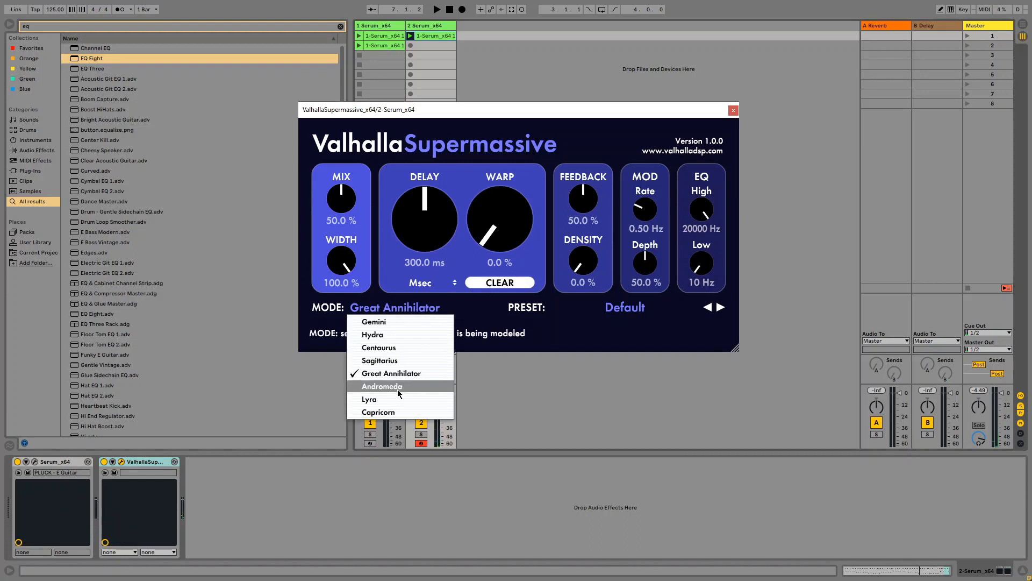
{"action": "left_click", "coordinate": [398, 389]}
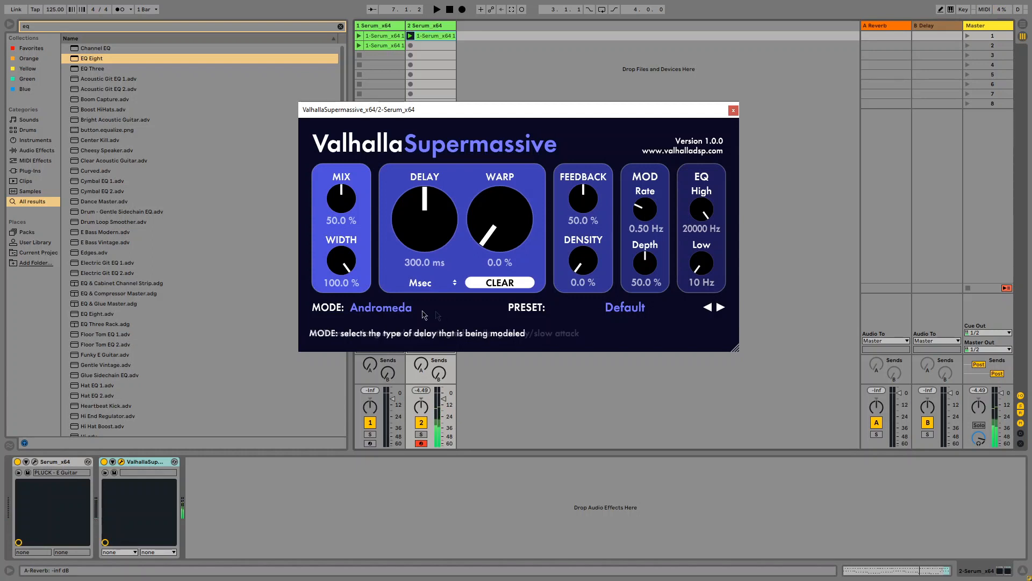
- Try Capricorn and Lyra modes, finishing back in Capricorn
{"action": "left_click", "coordinate": [401, 308]}
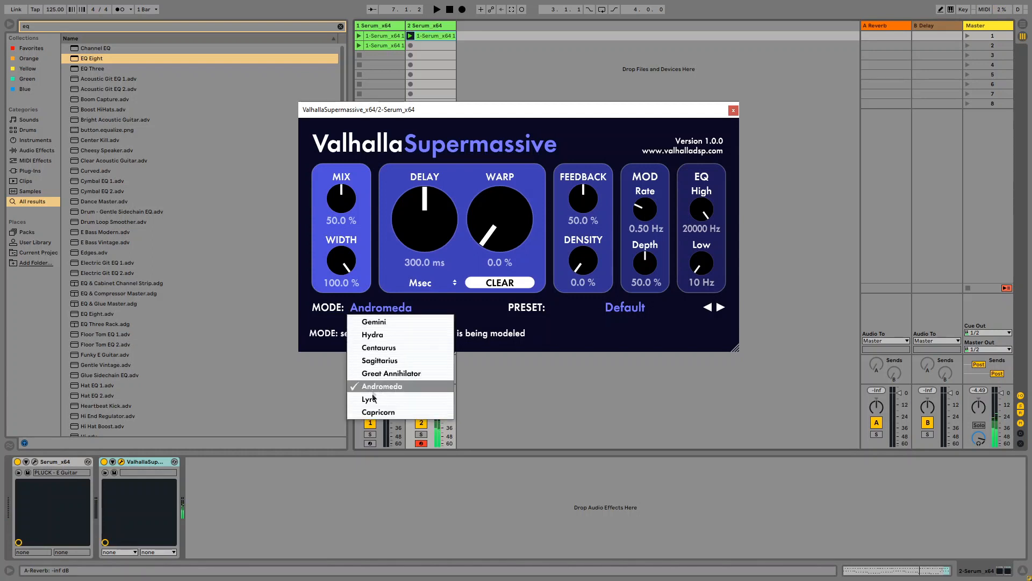
{"action": "left_click", "coordinate": [376, 412]}
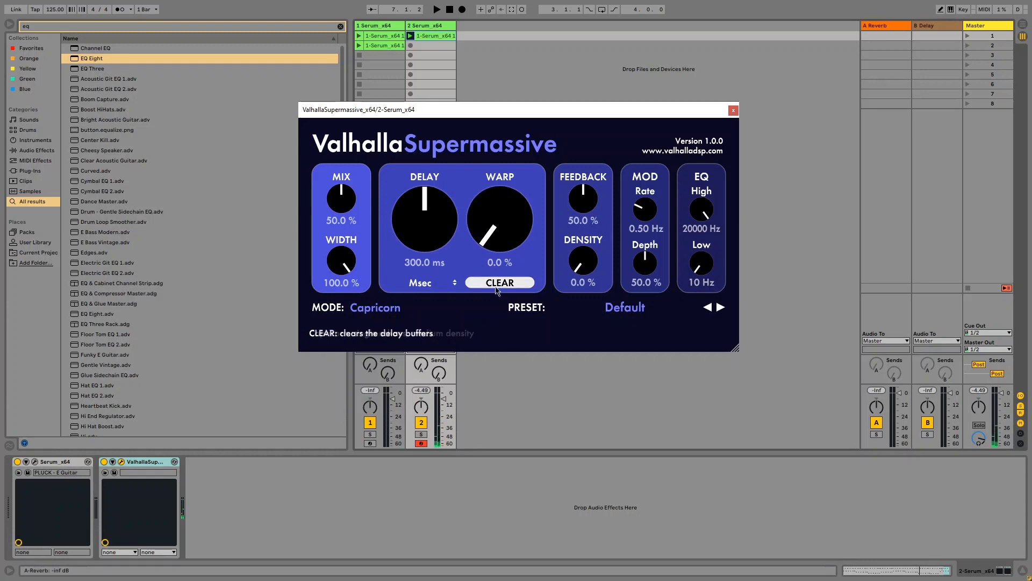
{"action": "left_click", "coordinate": [393, 309]}
{"action": "left_click", "coordinate": [379, 399]}
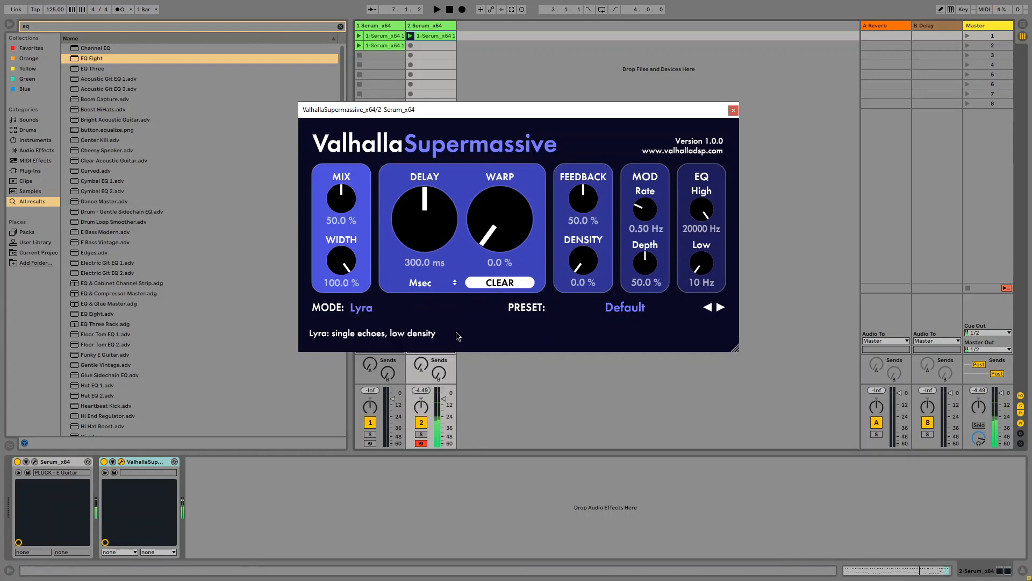
{"action": "left_click", "coordinate": [376, 310]}
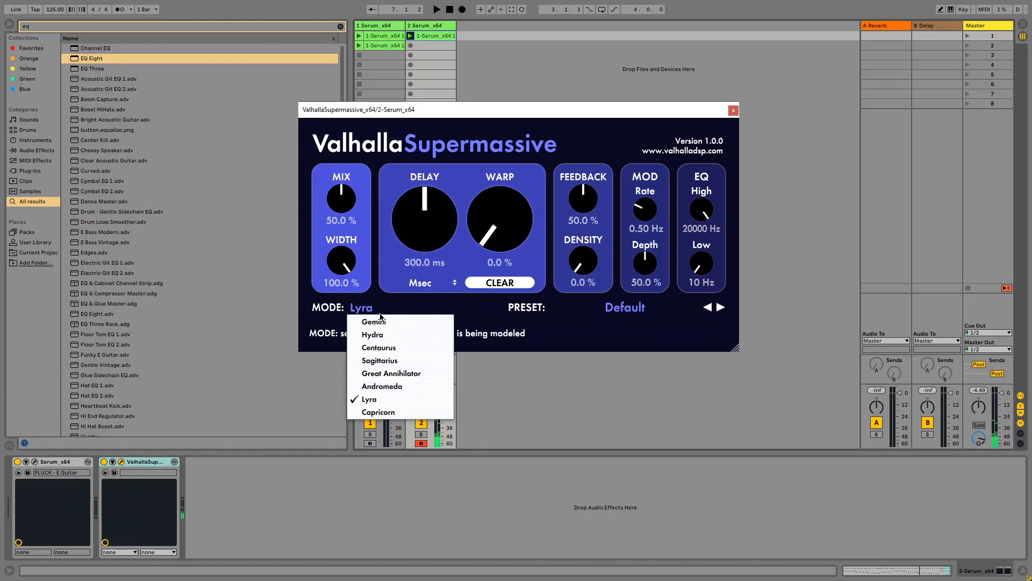
{"action": "left_click", "coordinate": [378, 411]}
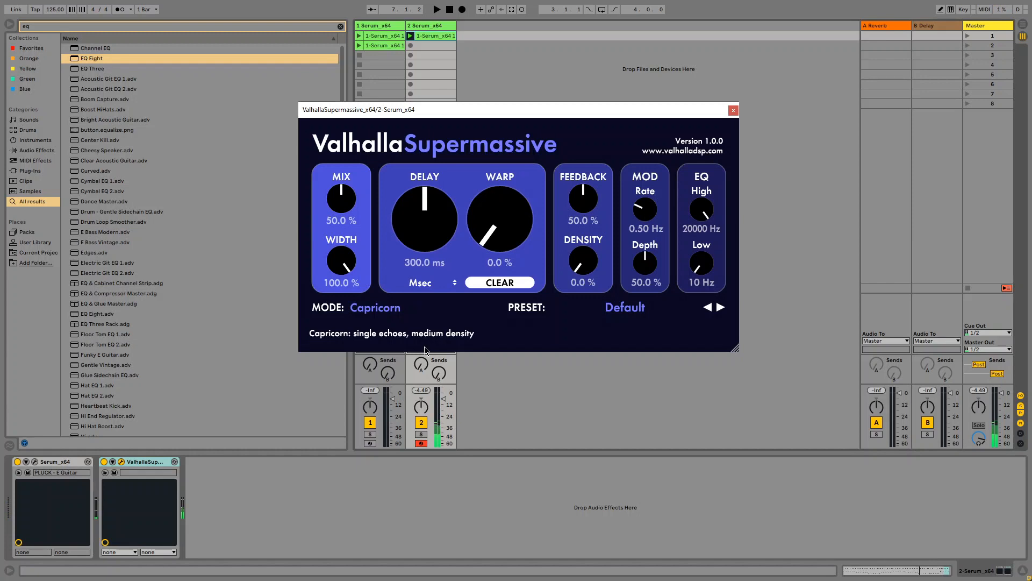
- Browse the ECHOES, MOD and REVERBS factory presets and load an ambience preset from MOD
{"action": "left_click", "coordinate": [627, 309]}
{"action": "mouse_move", "coordinate": [595, 406]}
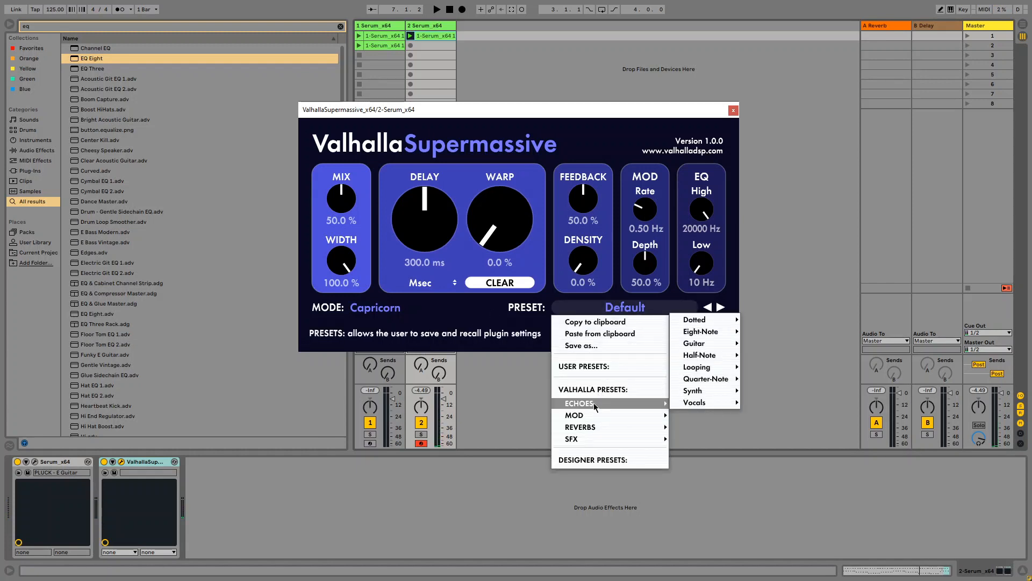
{"action": "mouse_move", "coordinate": [705, 322]}
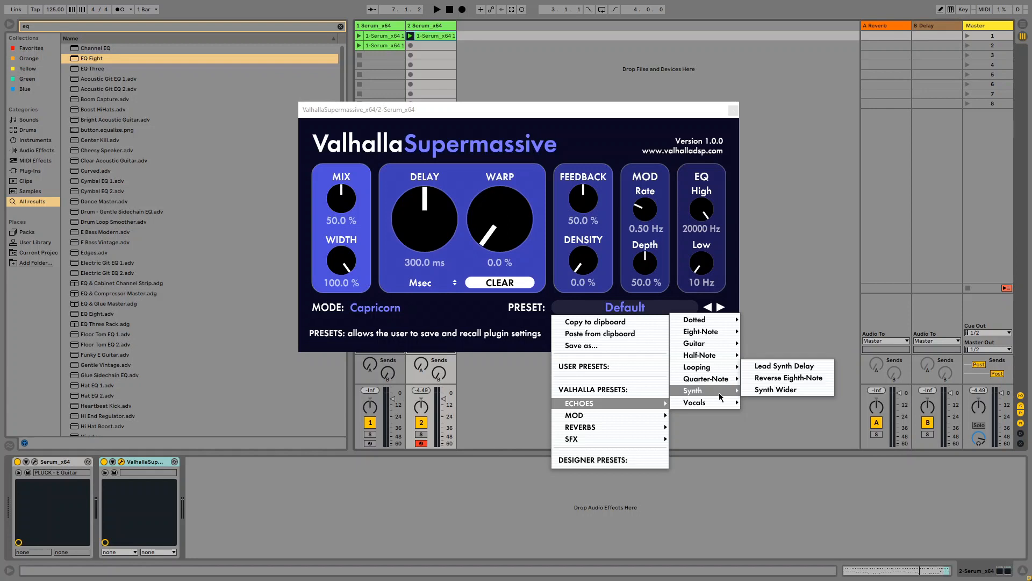
{"action": "mouse_move", "coordinate": [709, 403]}
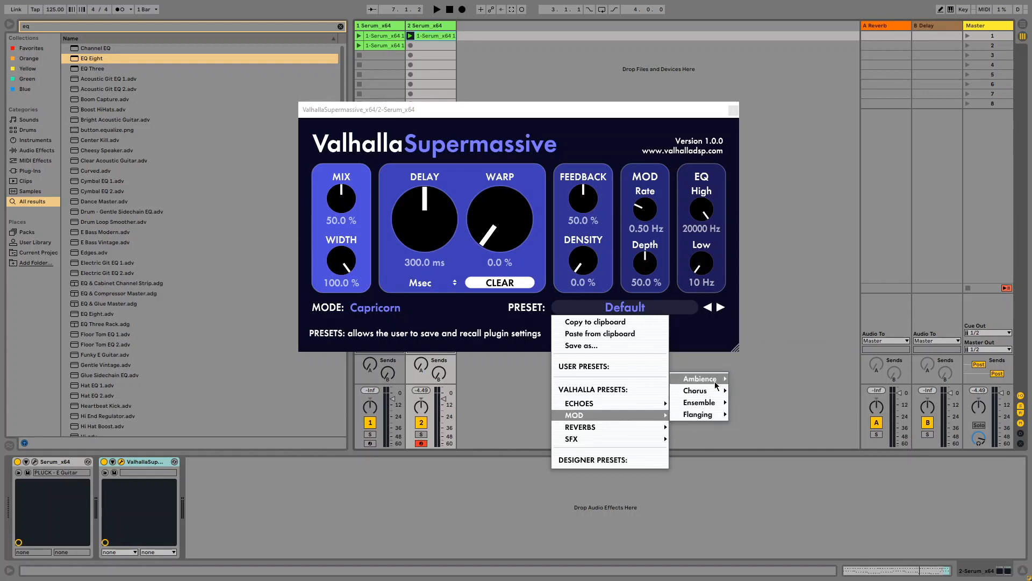
{"action": "mouse_move", "coordinate": [715, 378]}
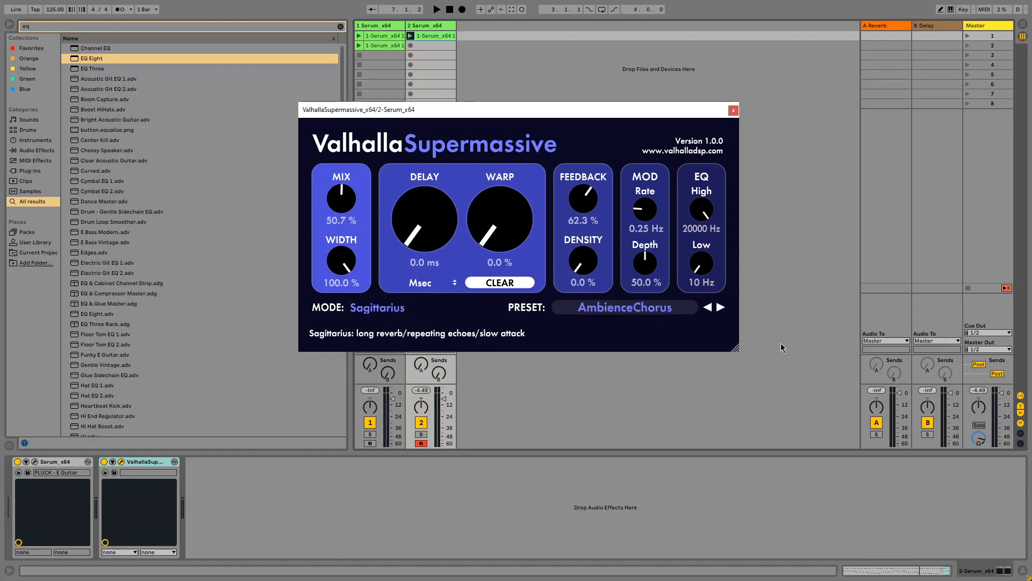
{"action": "left_click", "coordinate": [625, 307]}
- Load the SixtyPercentOfInfinity preset, then SFX > Quasars > ForeverVerb
{"action": "mouse_move", "coordinate": [580, 427]}
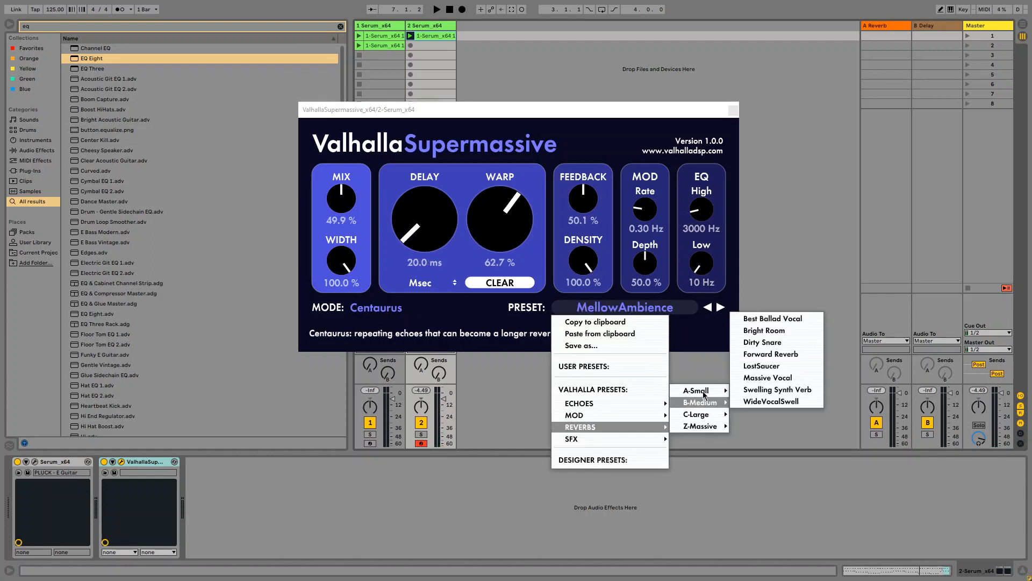
{"action": "mouse_move", "coordinate": [707, 426]}
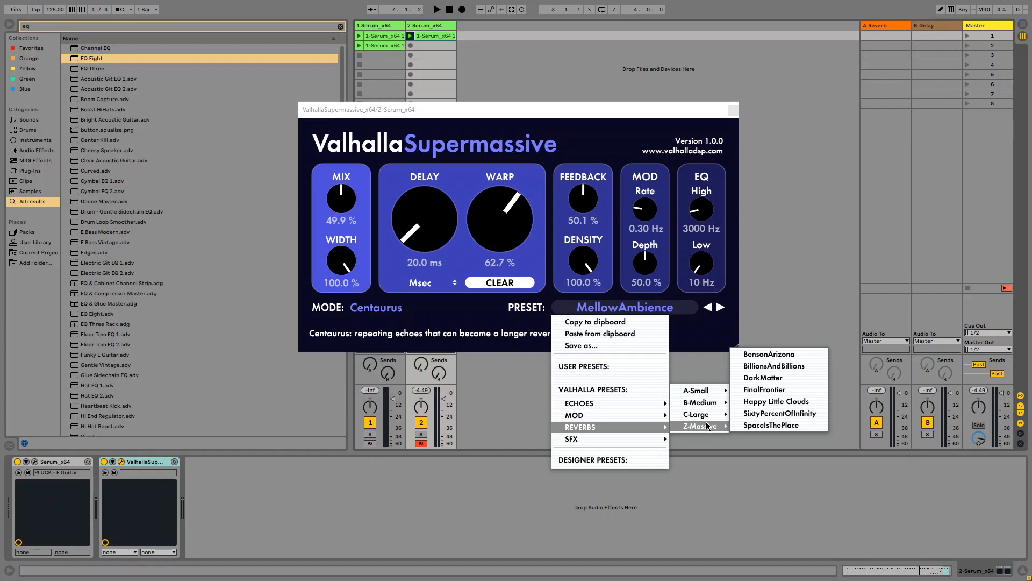
{"action": "left_click", "coordinate": [779, 412]}
{"action": "mouse_move", "coordinate": [582, 437]}
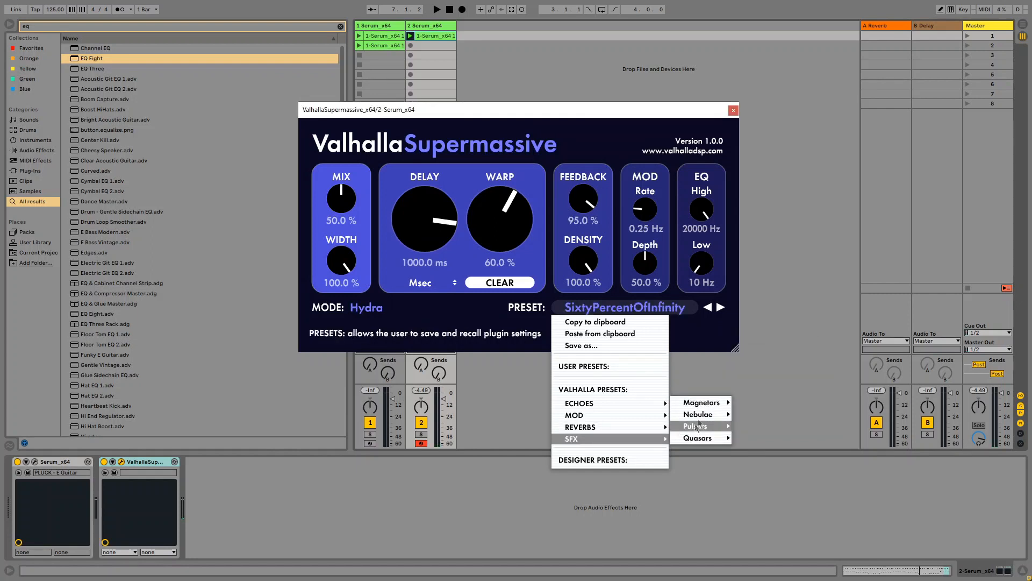
{"action": "mouse_move", "coordinate": [711, 411]}
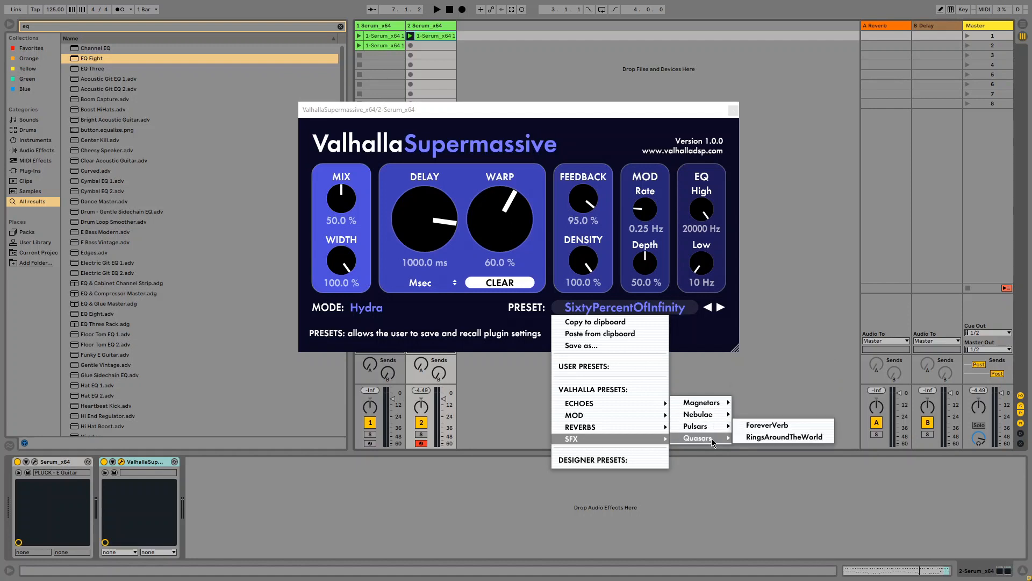
{"action": "left_click", "coordinate": [767, 425]}
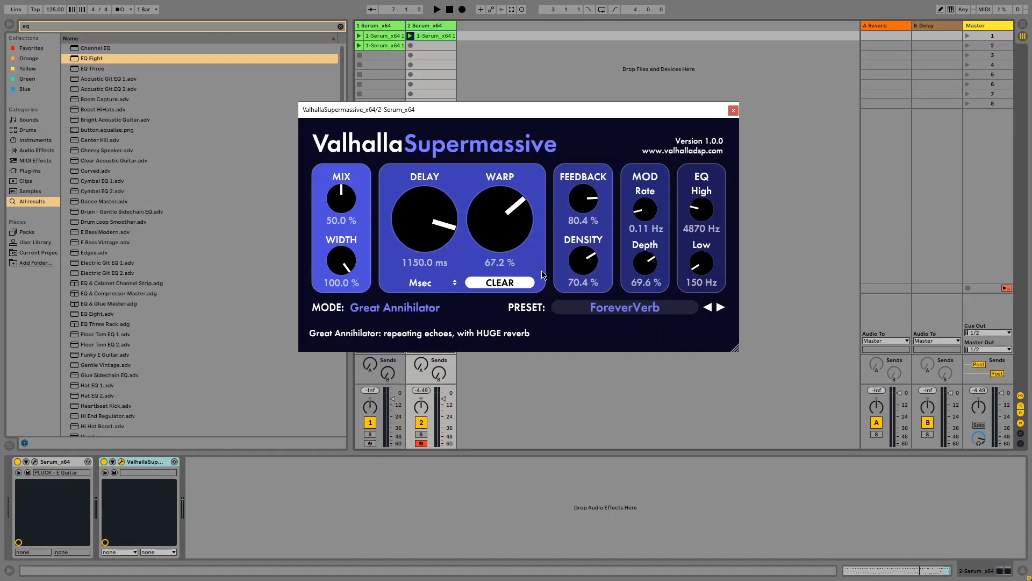
{"action": "left_click", "coordinate": [624, 307]}
- Close the Supermassive window and select the first Serum track's clip
{"action": "left_click", "coordinate": [363, 45]}
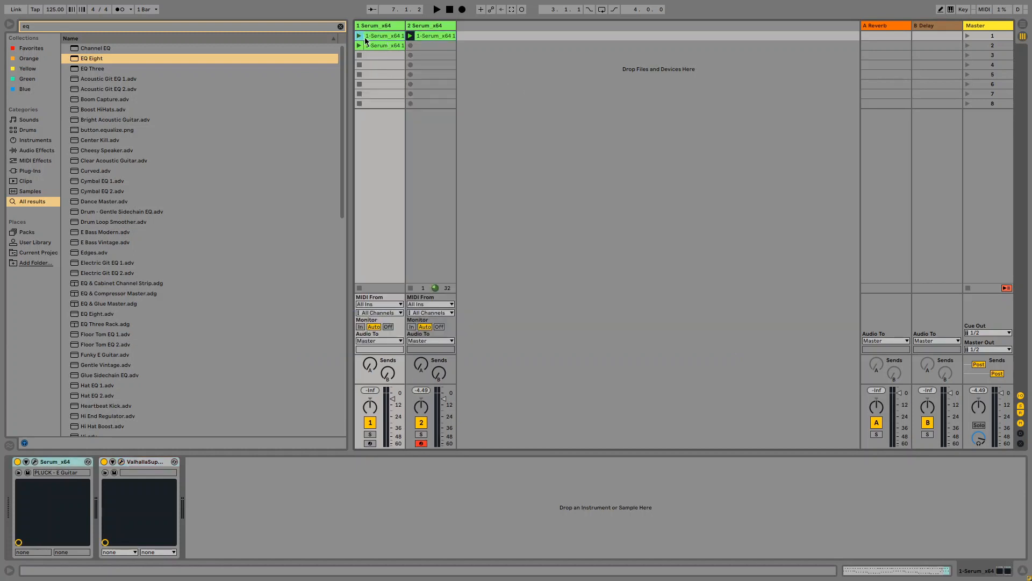